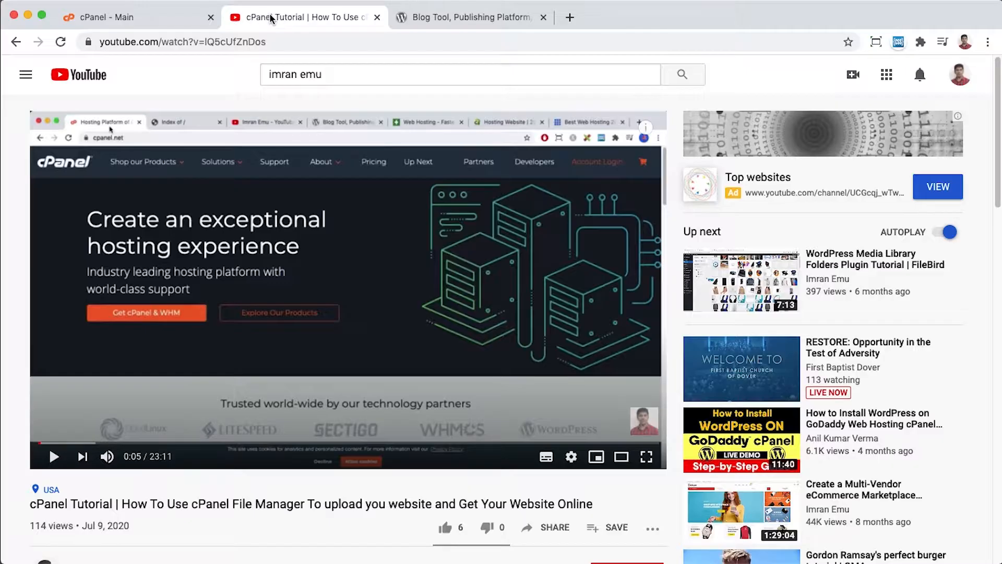
Step: Return to the cPanel main page and open the MySQL Database Wizard in a new browser tab
click(172, 19)
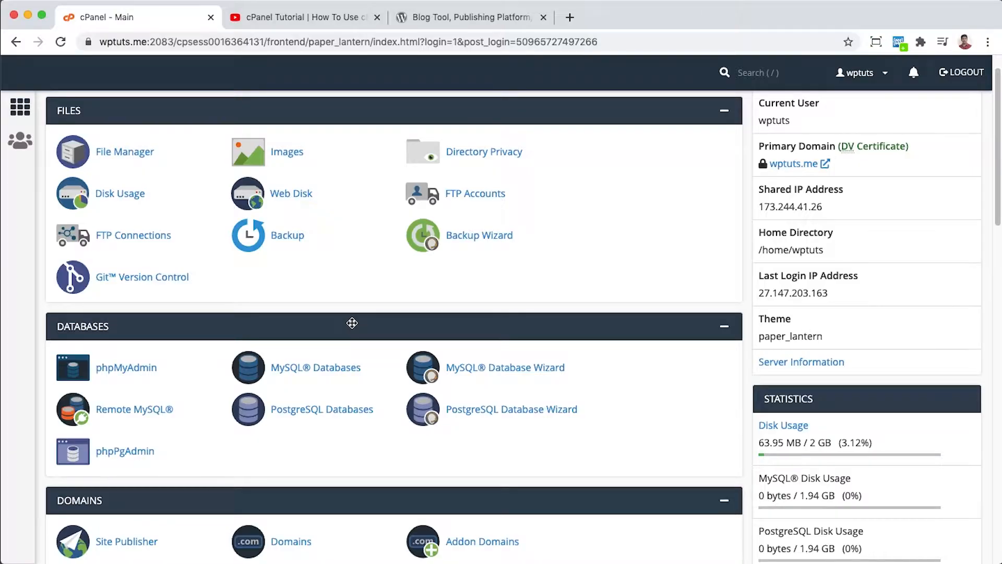
click(464, 17)
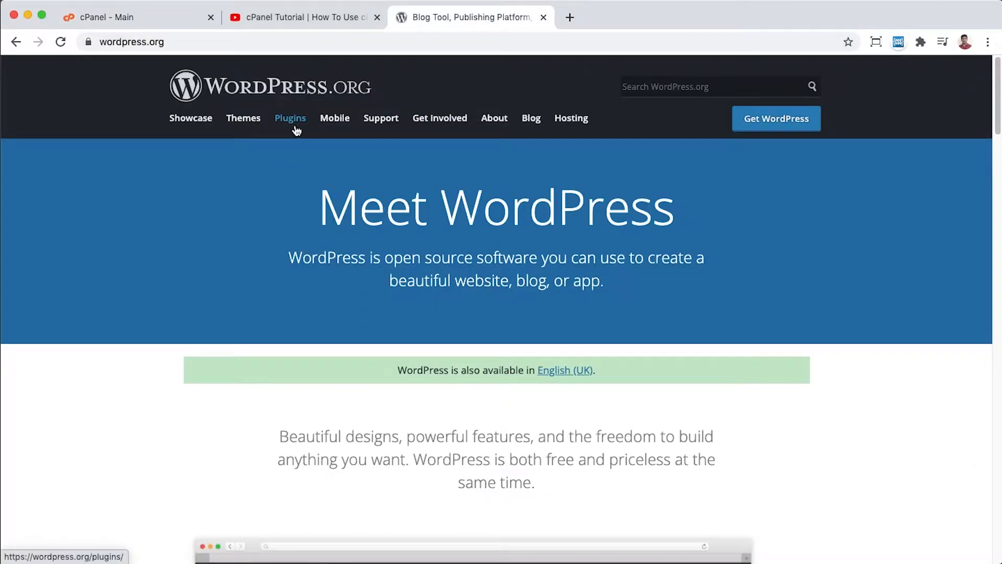
click(167, 21)
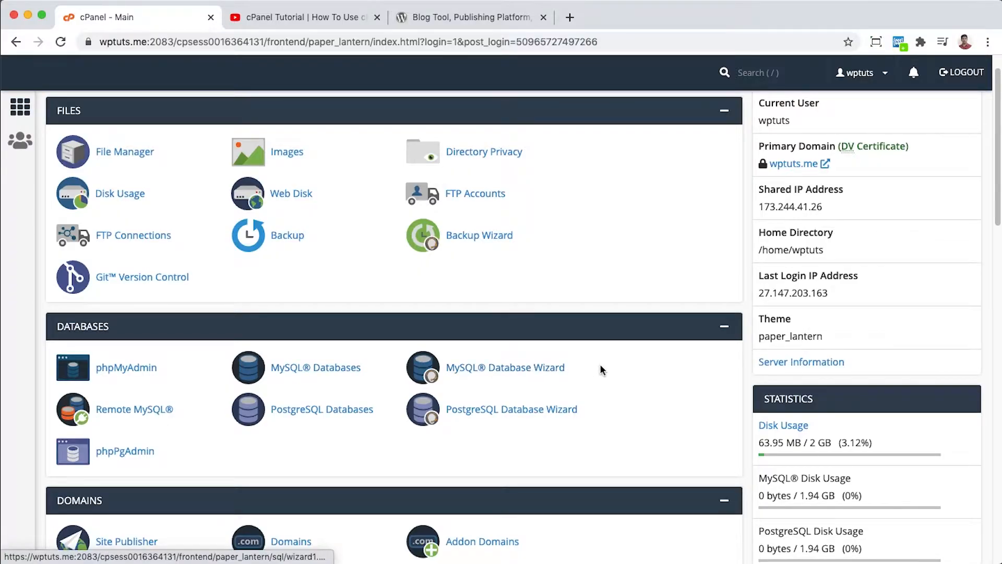
right_click(511, 373)
click(519, 377)
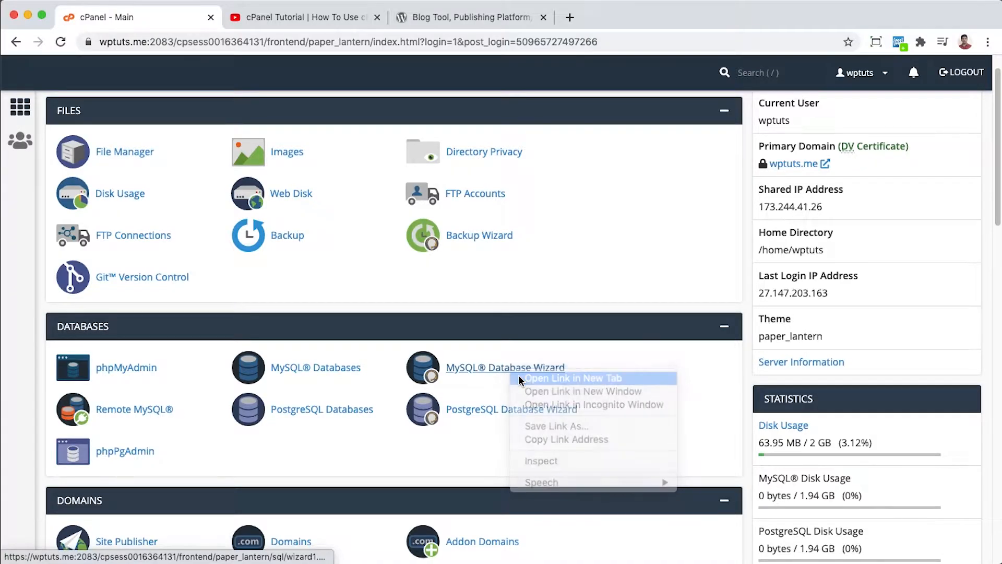
key(ctrl+Tab)
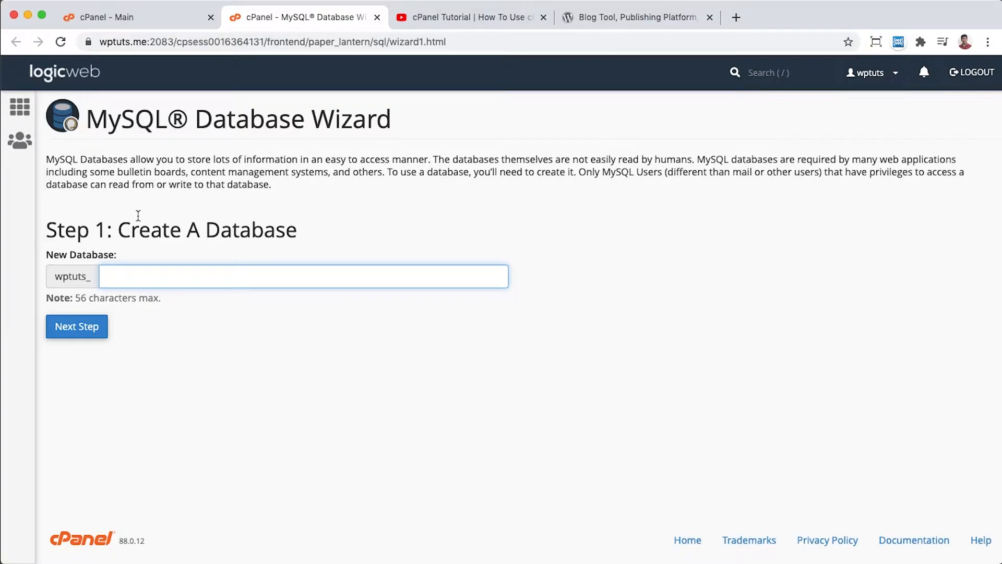
Step: Create a new database named wpdevdb after the wptuts_ prefix and proceed to the database user stage
drag(108, 230, 45, 230)
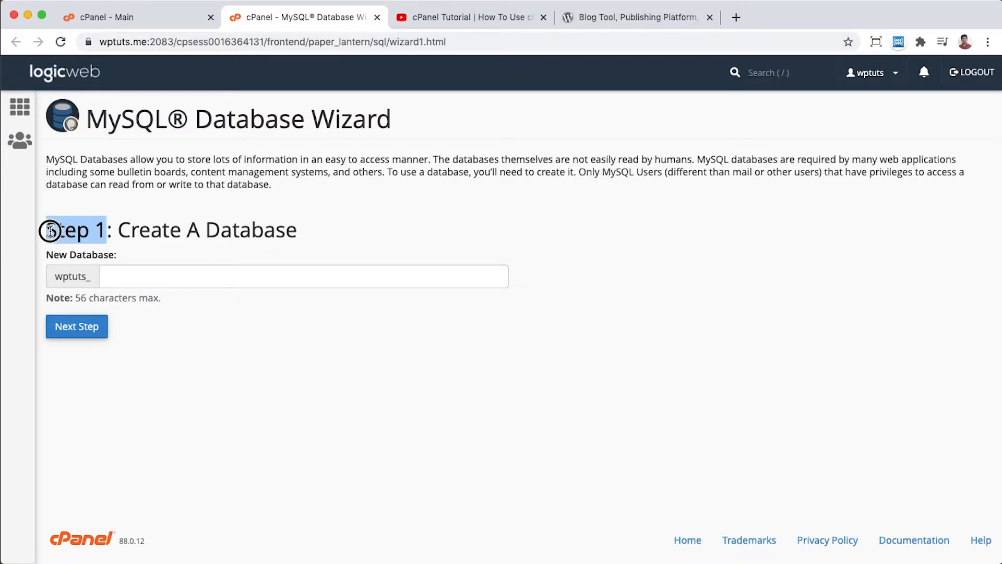
click(162, 252)
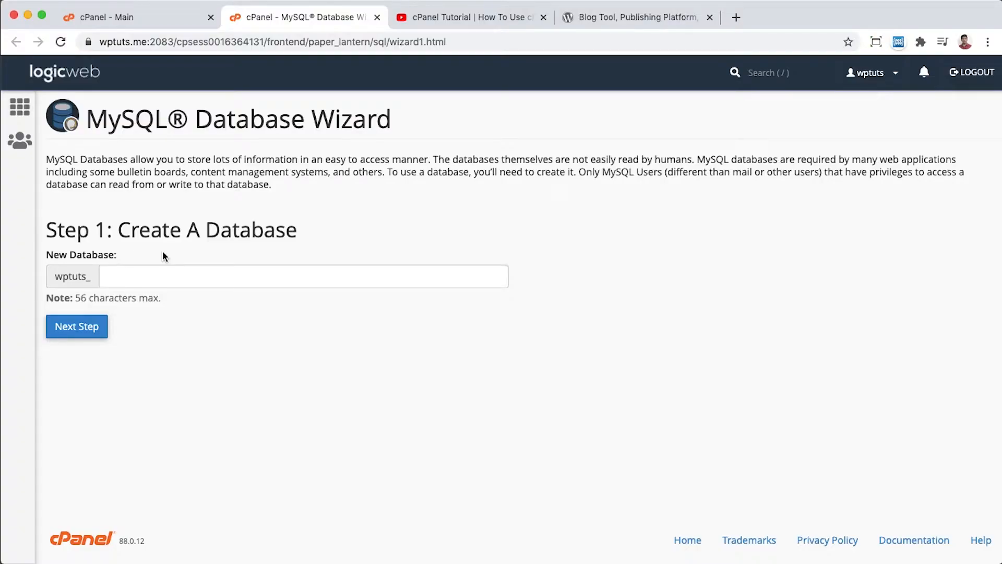
click(144, 278)
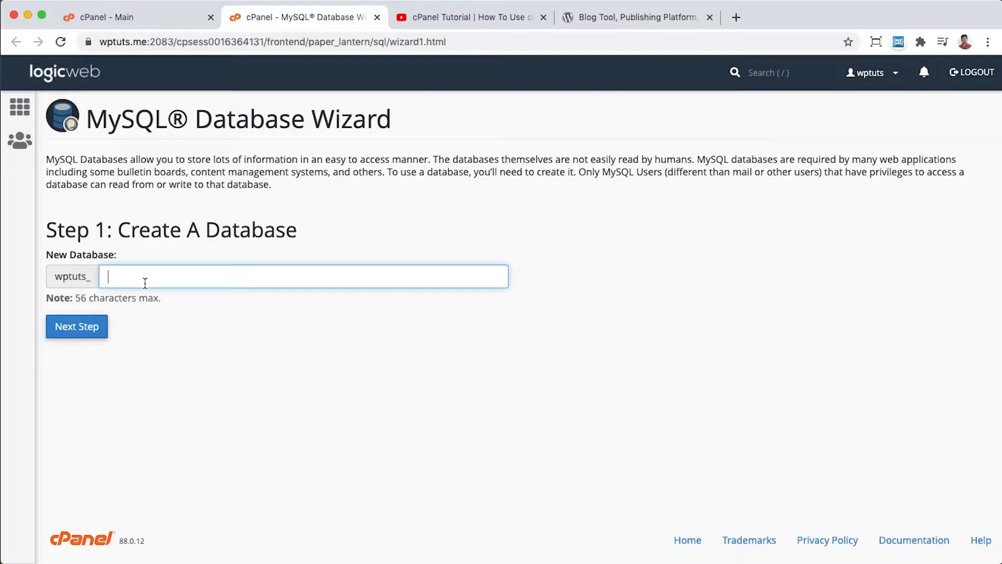
click(84, 301)
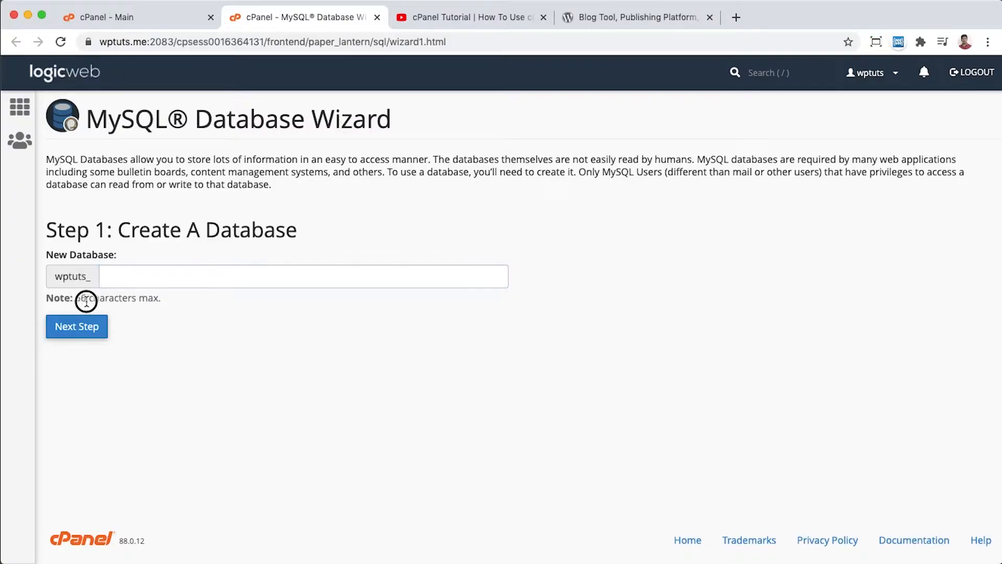
drag(87, 299, 75, 298)
drag(87, 278, 57, 278)
click(107, 284)
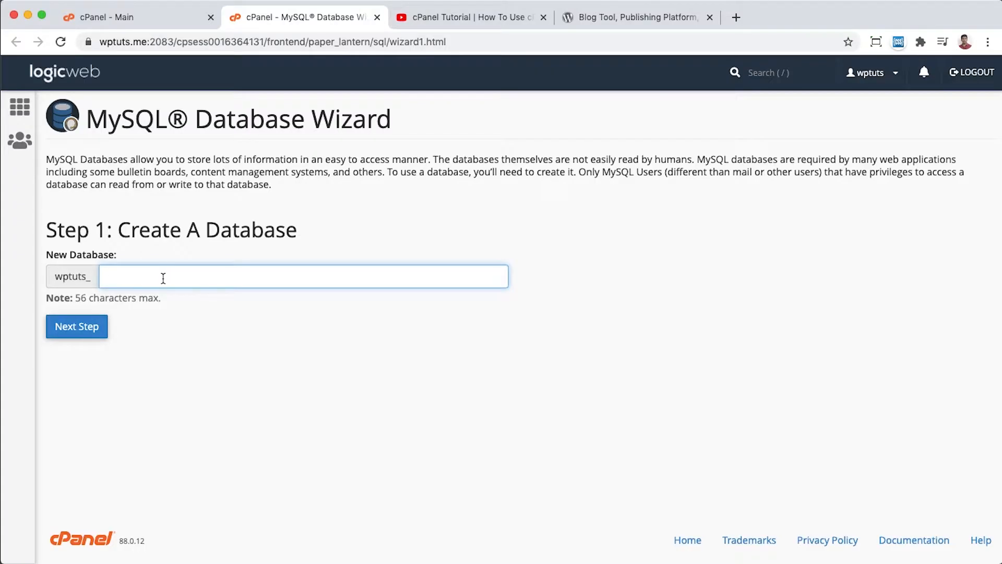
text(wpdevdb)
click(149, 340)
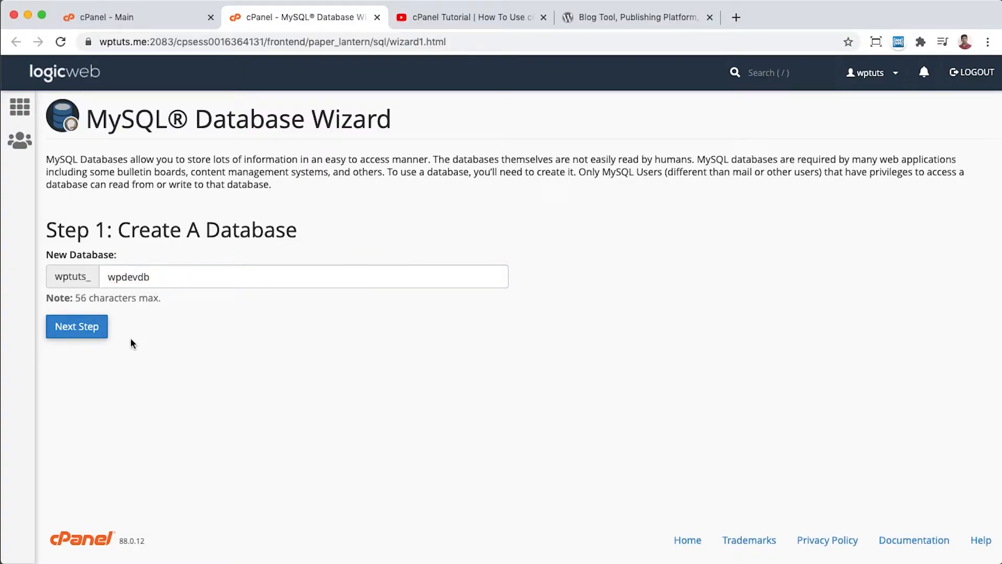
click(78, 332)
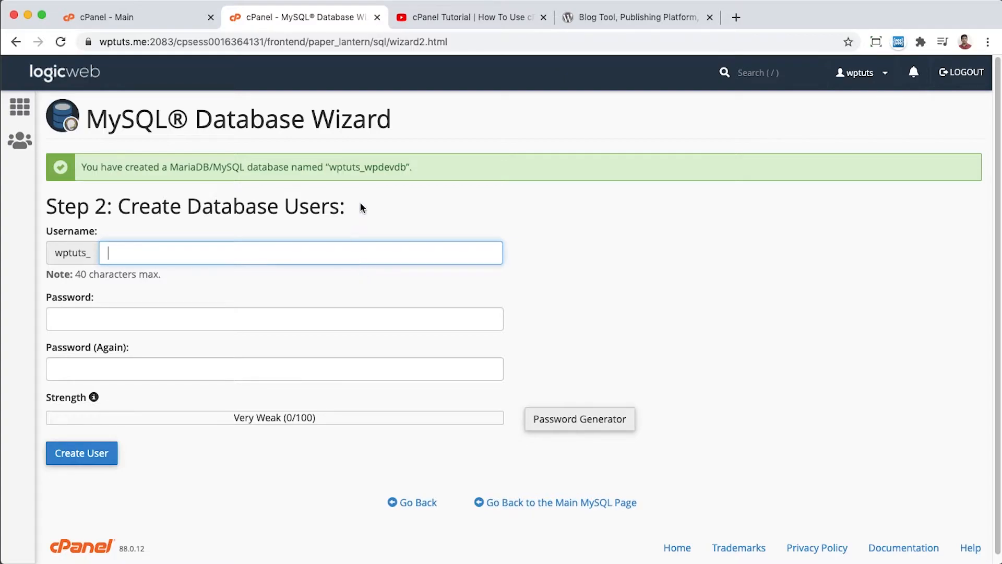
Step: Switch to the database text note, review the listed database name, user and password items, and minimize the note
click(481, 563)
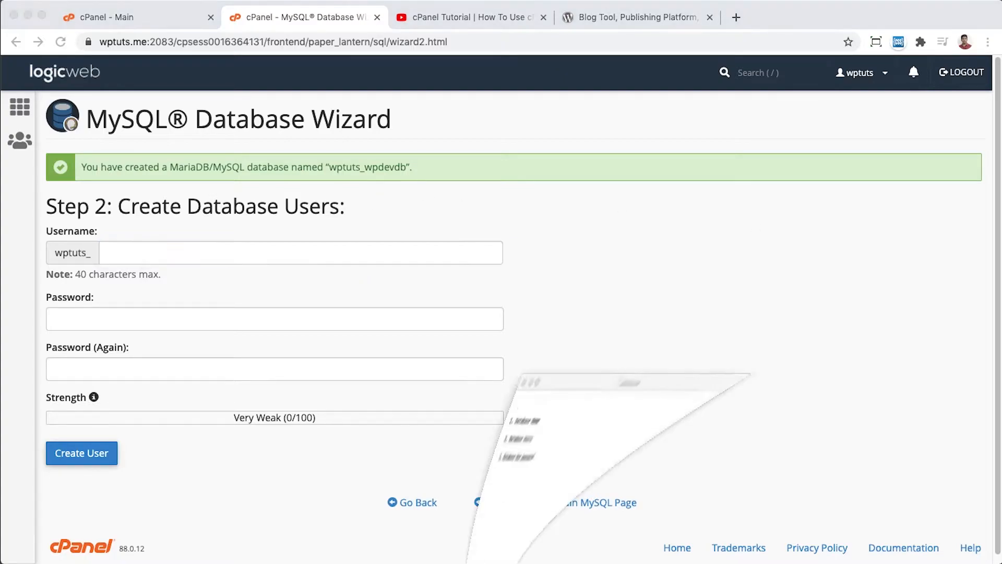
drag(706, 99, 603, 92)
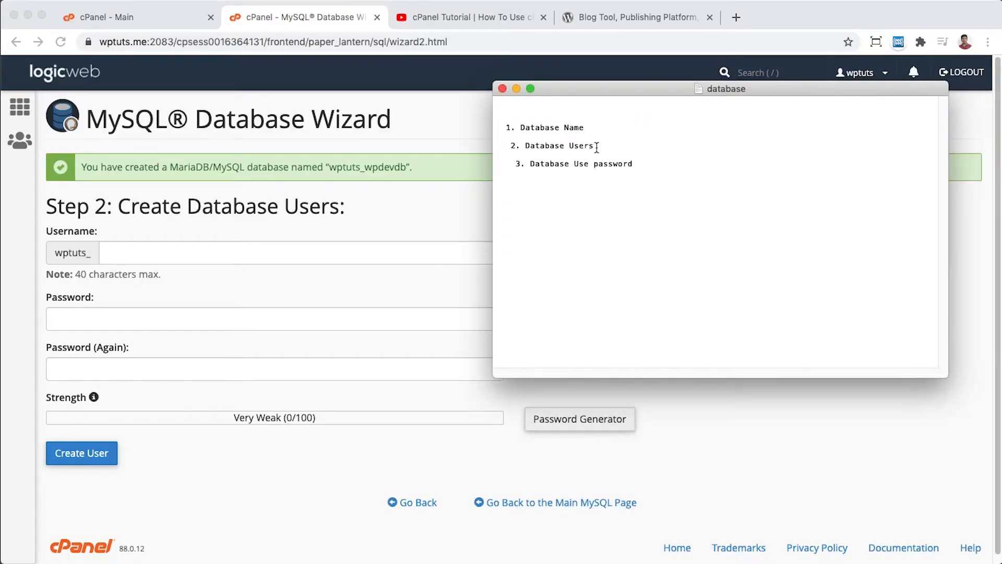
drag(595, 147, 530, 163)
click(654, 167)
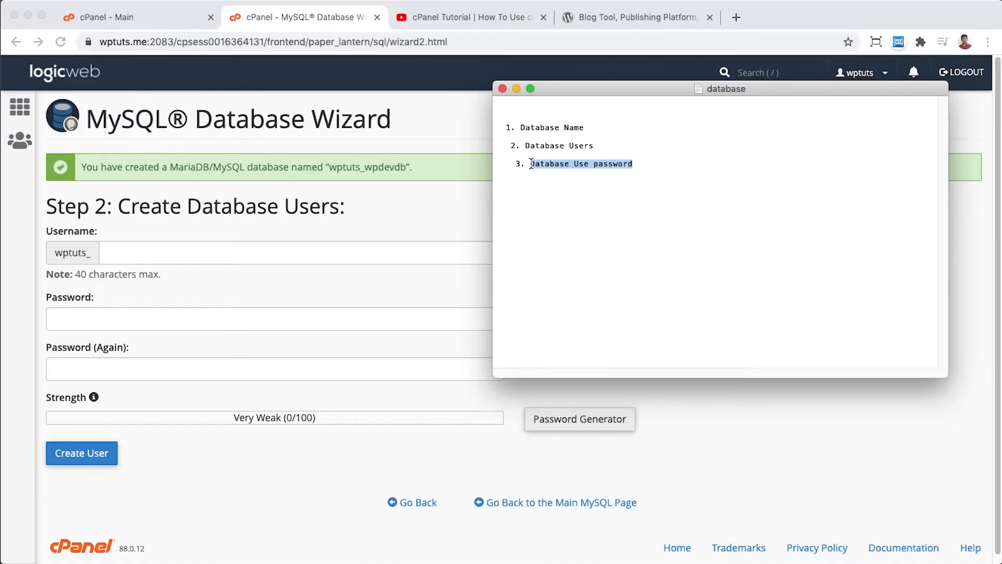
click(570, 189)
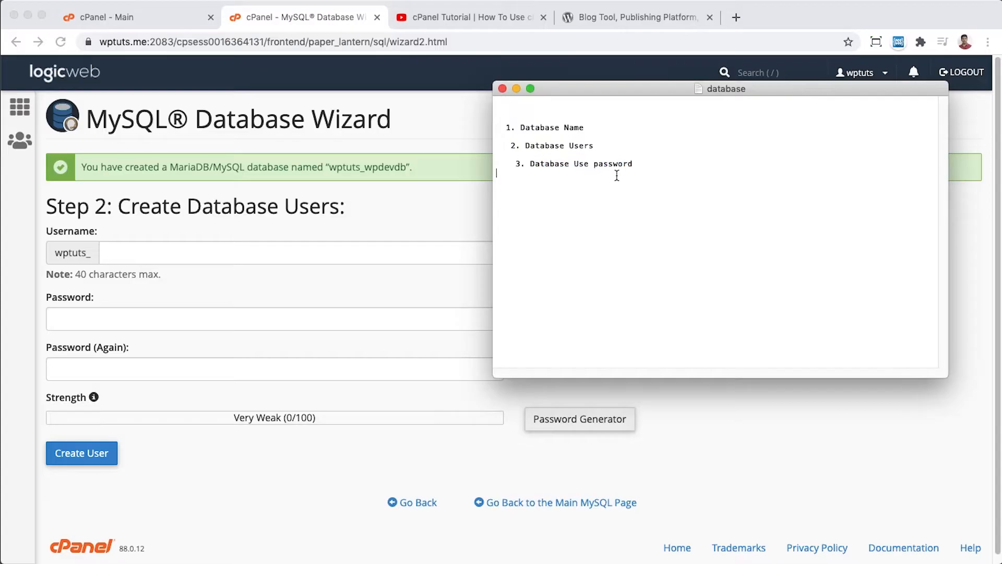
drag(635, 161, 574, 163)
click(517, 89)
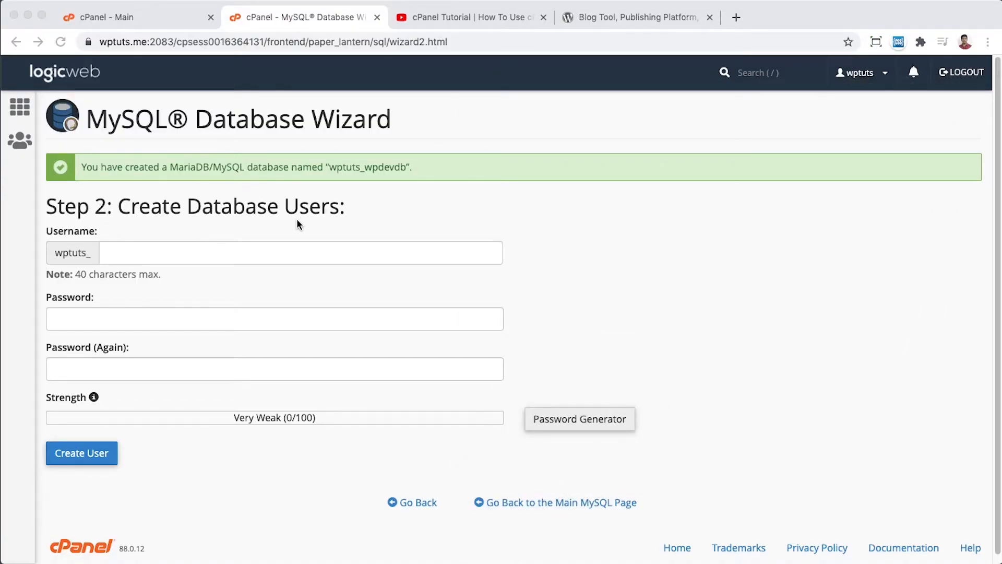
Step: Enter usrtest as the new database username after the wptuts_ prefix
click(151, 251)
text(u)
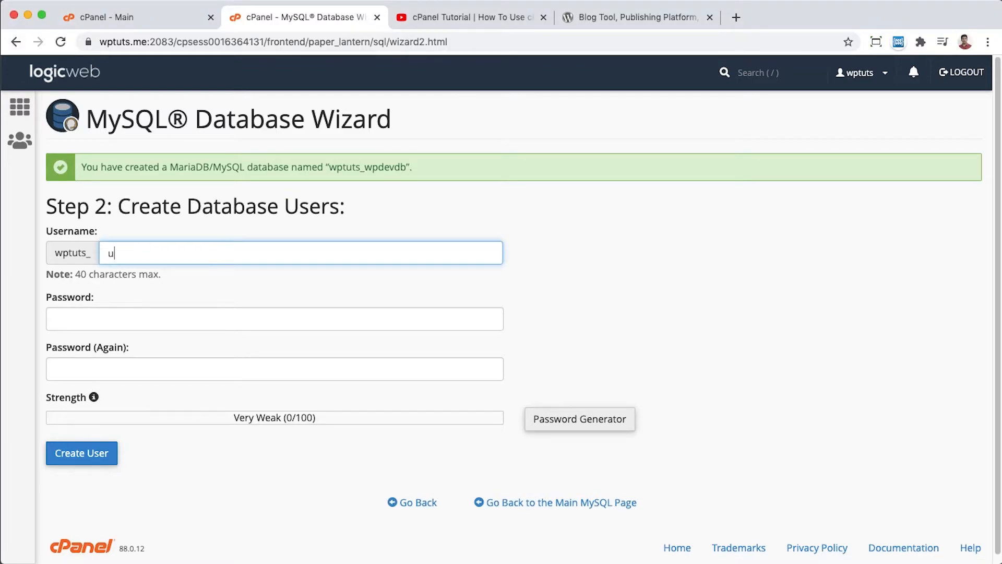
text(srtest)
click(150, 274)
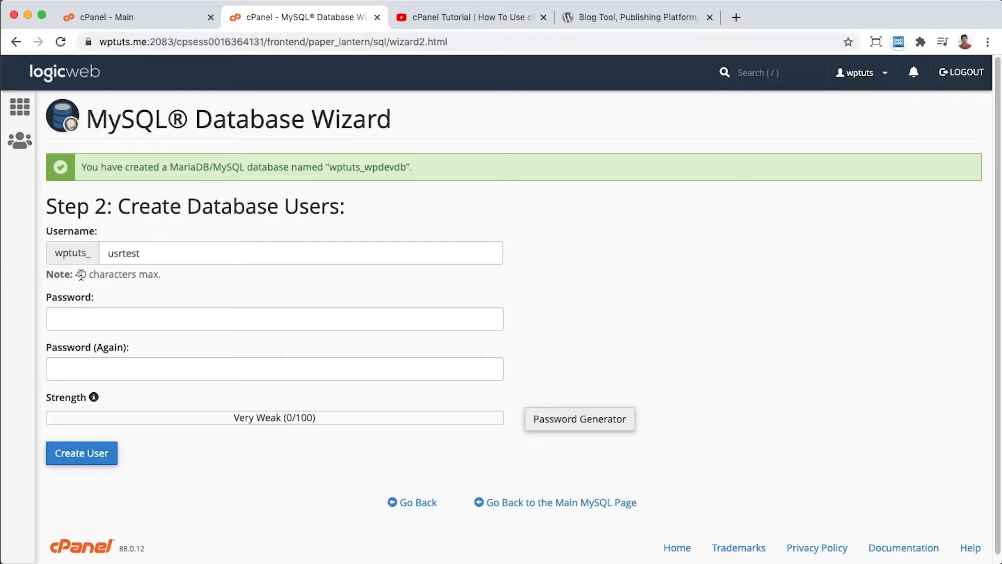
drag(74, 275, 171, 280)
Step: Fill both password fields with a generated password, marking it as copied to a safe place, and create the database user
click(132, 315)
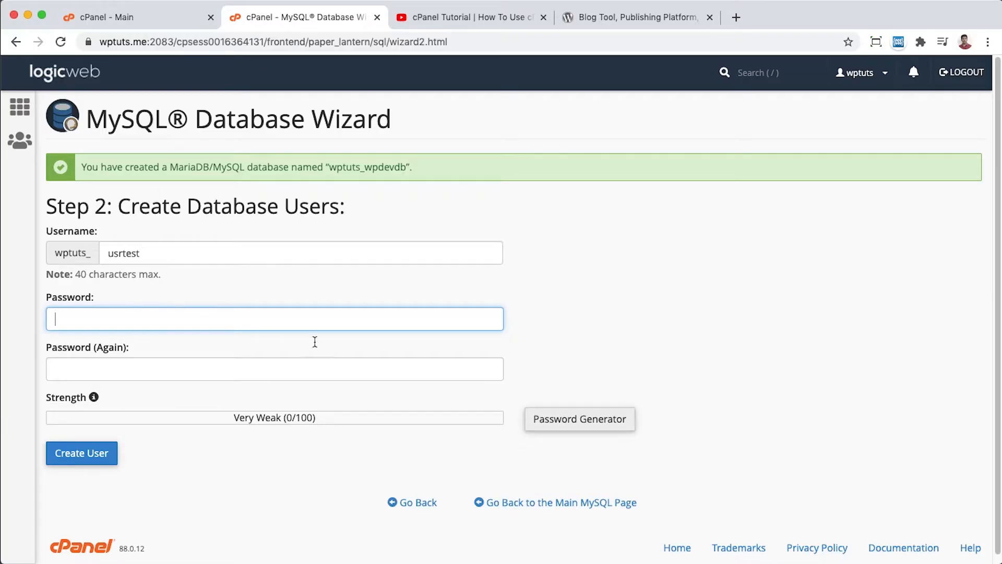
click(575, 423)
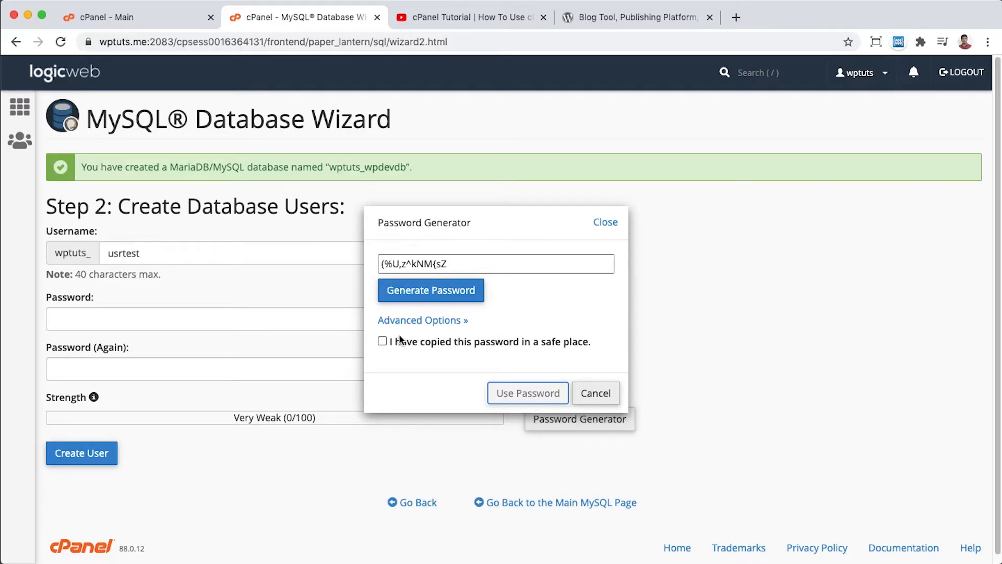
click(451, 264)
drag(451, 264, 369, 263)
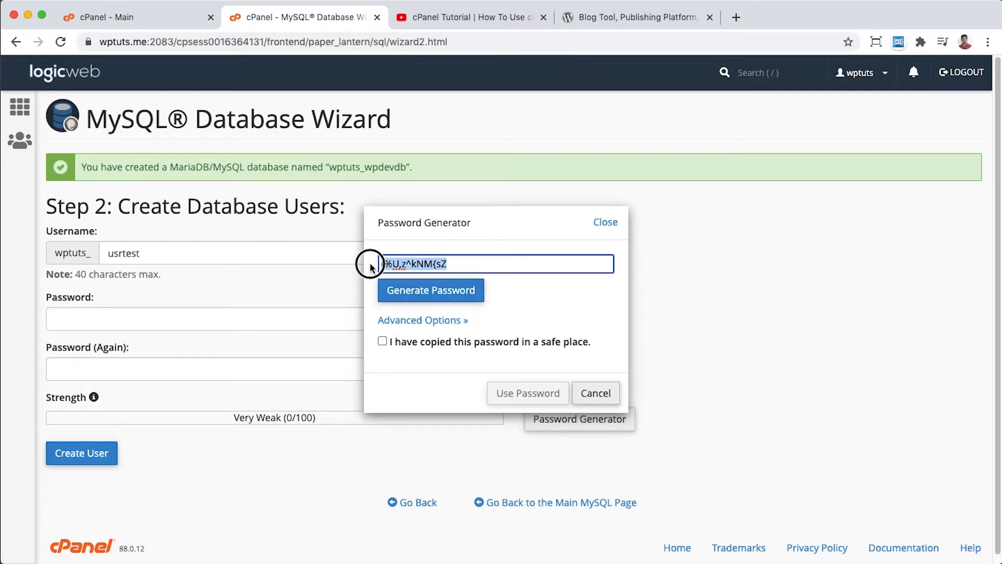
click(382, 343)
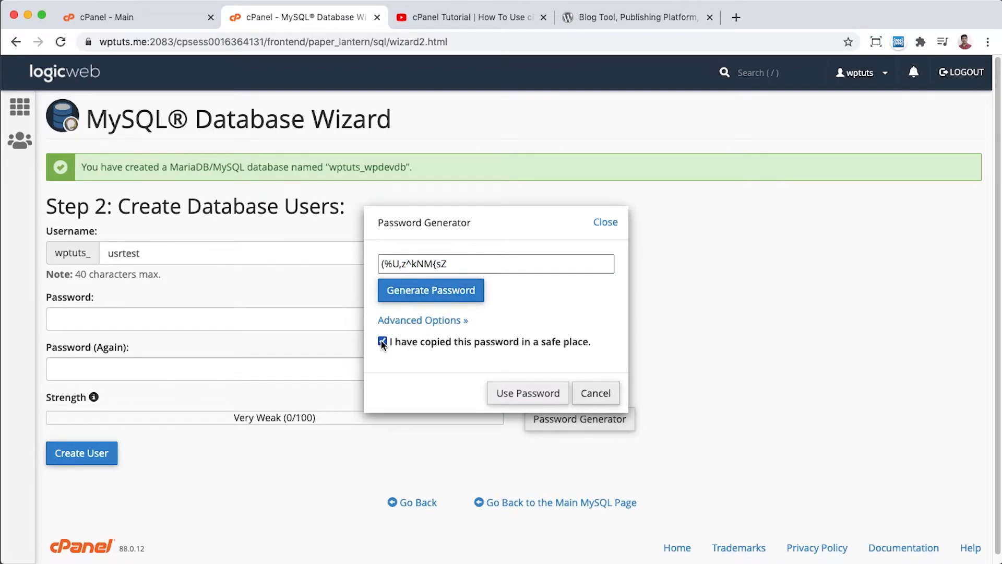
click(531, 398)
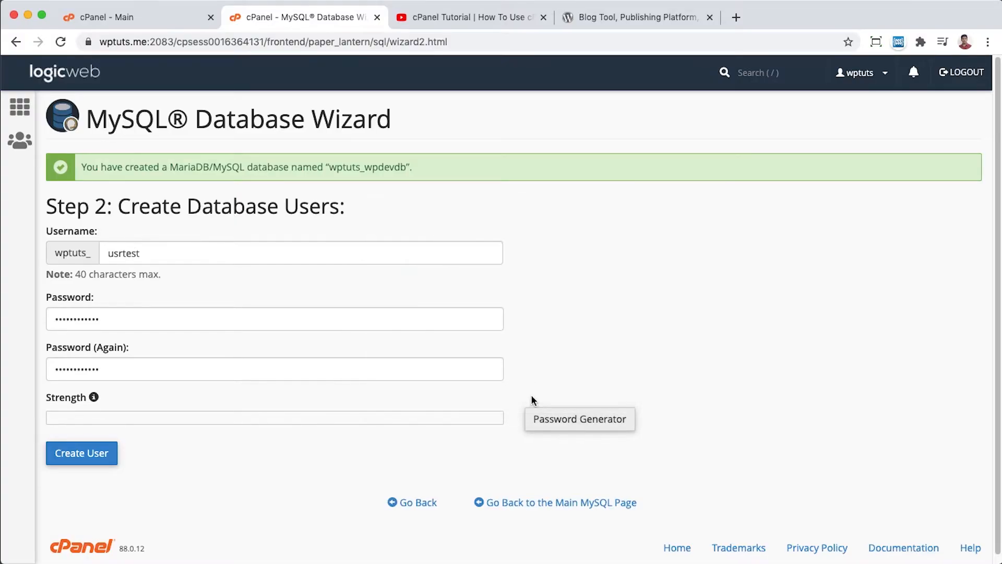
click(82, 457)
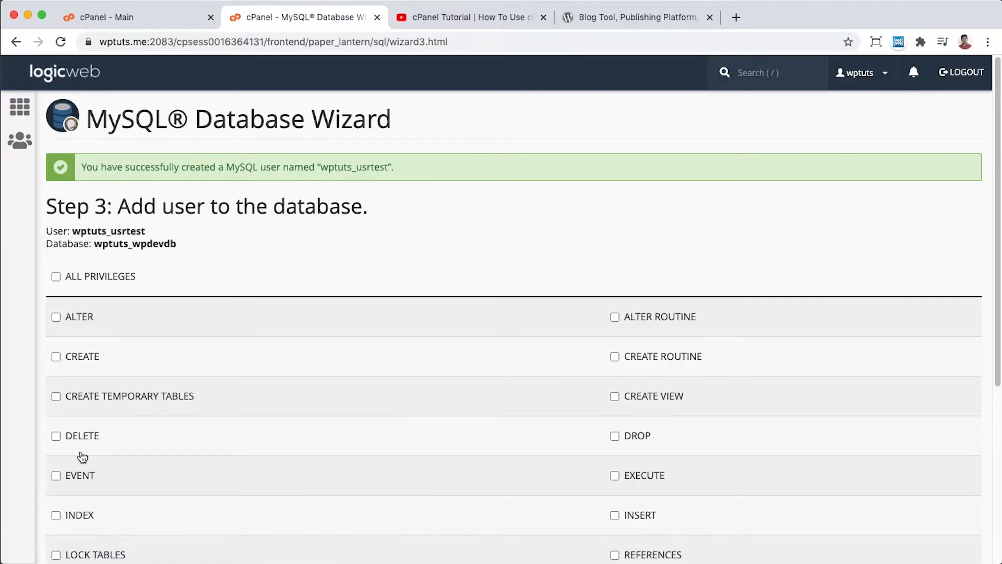
Step: Select ALL PRIVILEGES for the new user on the wptuts_wpdevdb database, keeping DROP enabled
drag(82, 167, 393, 170)
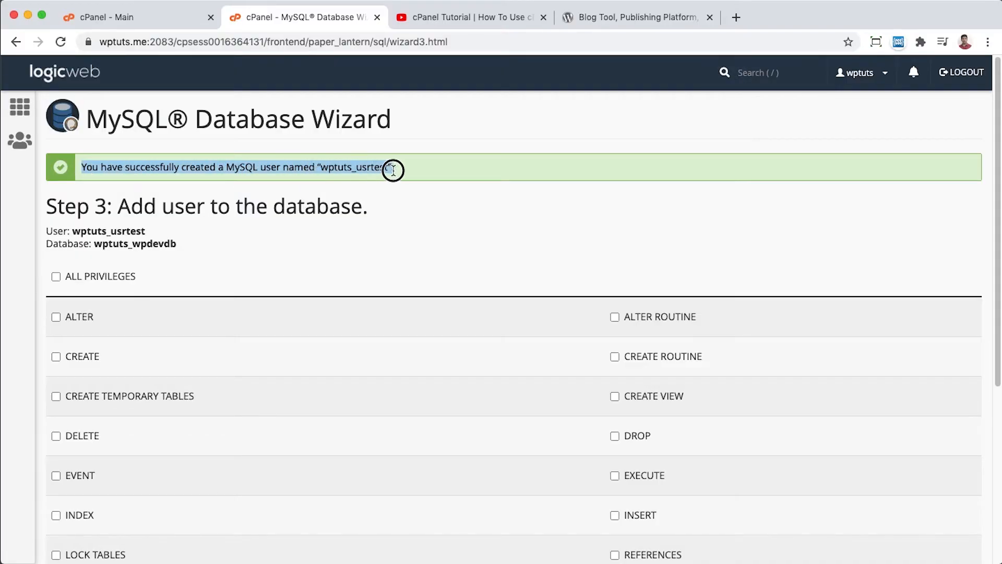
scroll(397, 178, down, 3)
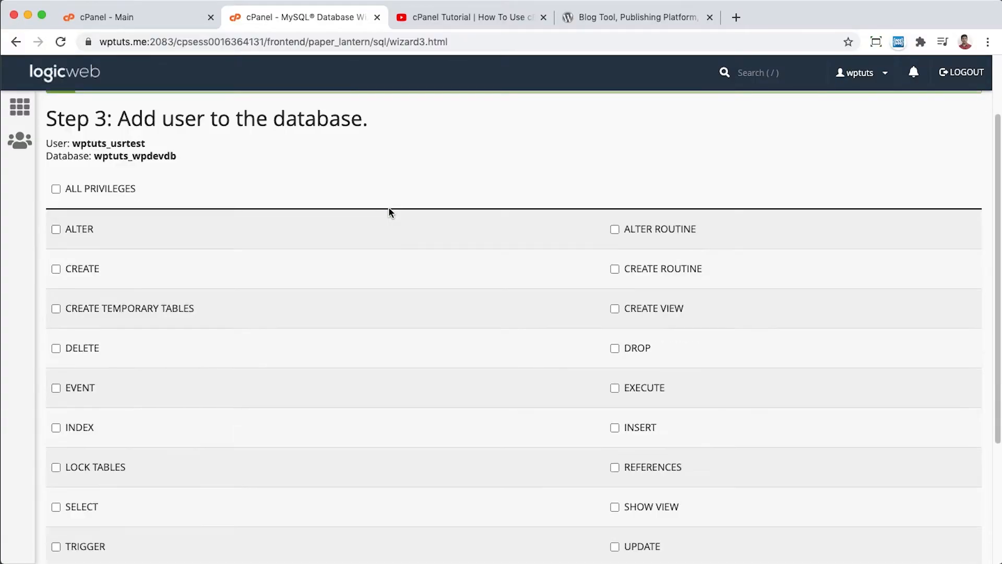
scroll(100, 145, up, 1)
click(107, 121)
drag(107, 122, 48, 121)
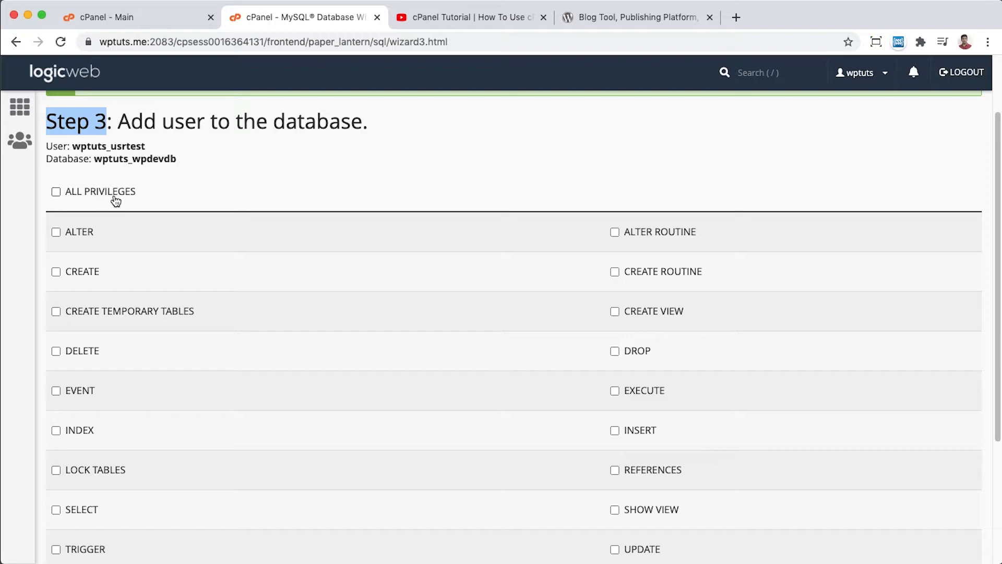
click(57, 194)
scroll(114, 202, down, 1)
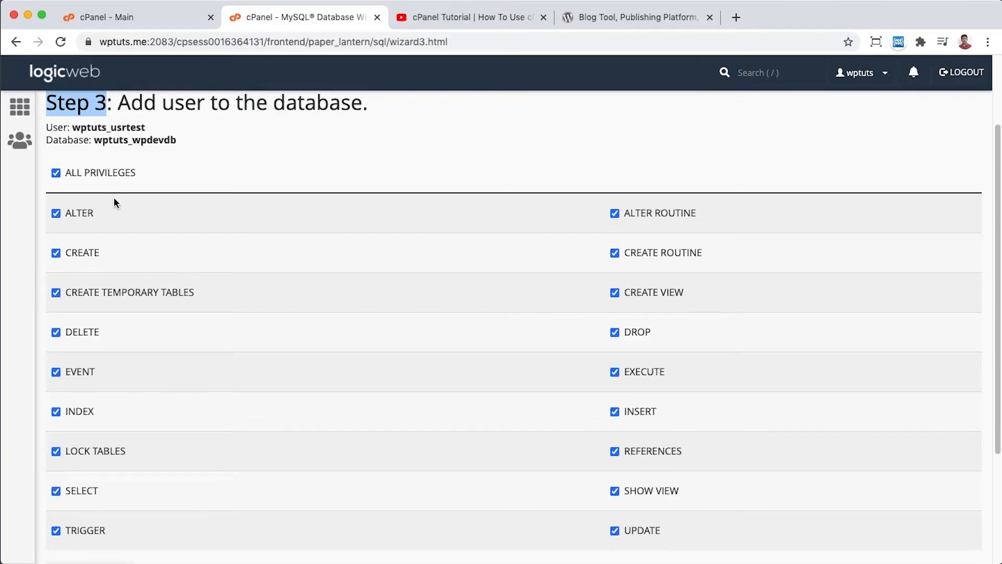
click(616, 332)
click(615, 332)
Step: Apply the selected privileges to add the user to the database and complete the wizard
scroll(564, 338, down, 5)
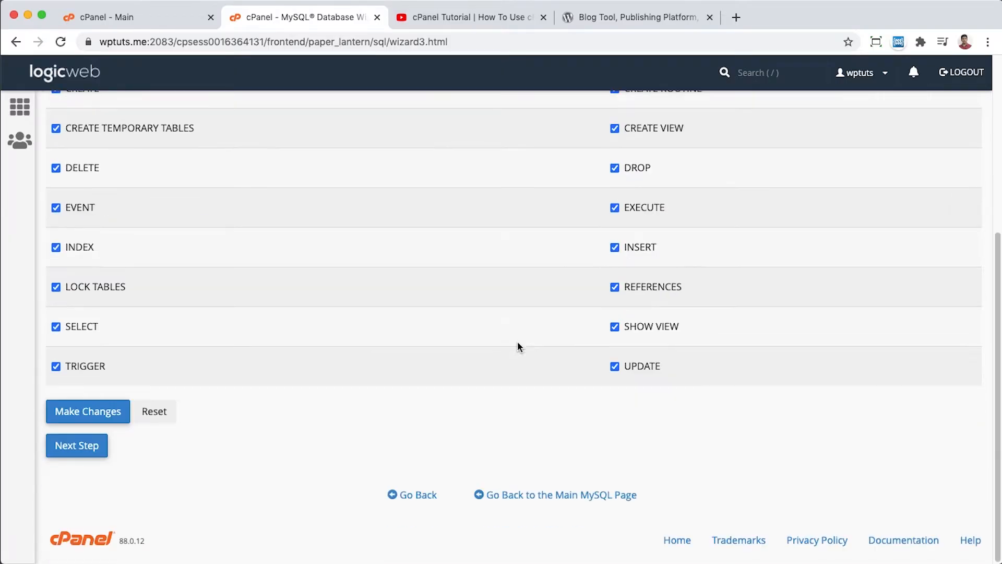
click(100, 421)
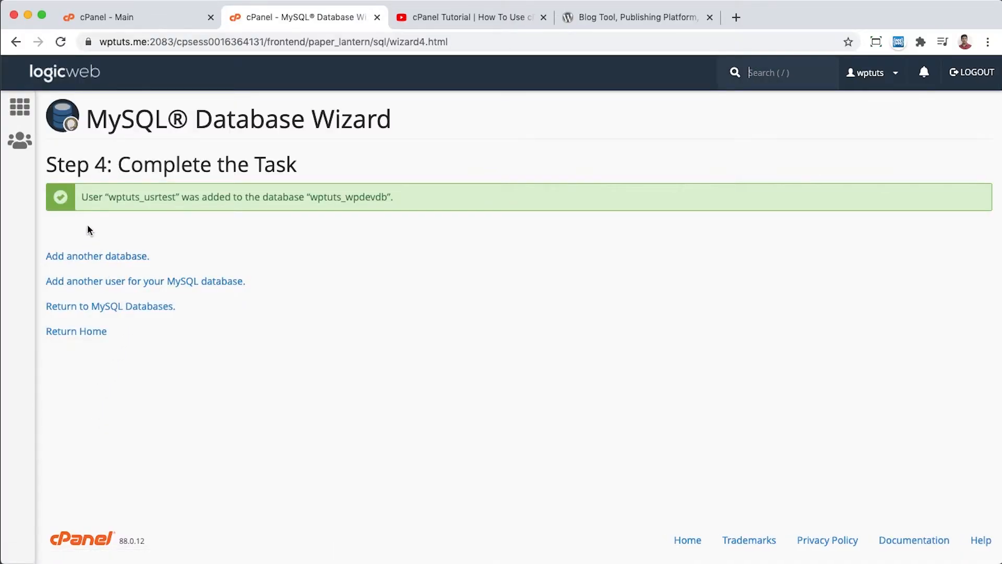
drag(82, 200, 401, 203)
click(400, 233)
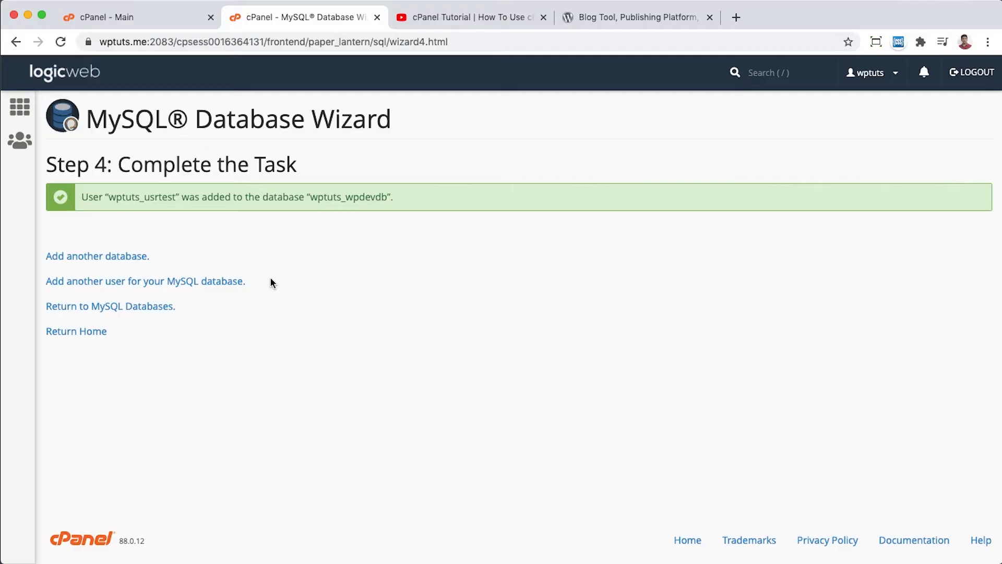
Step: Return to the cPanel main page and open the MySQL Databases page in a new browser tab
click(166, 26)
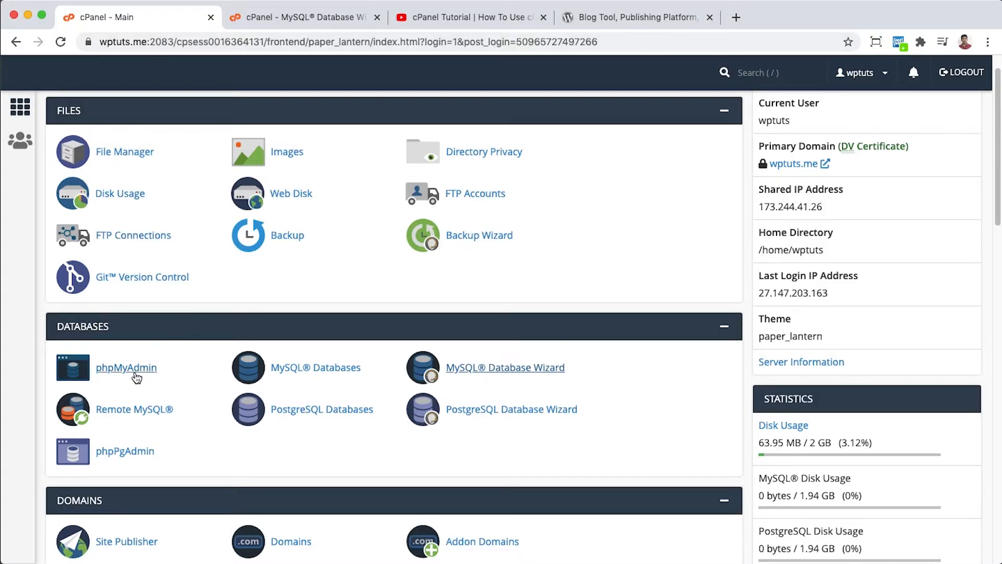
right_click(324, 377)
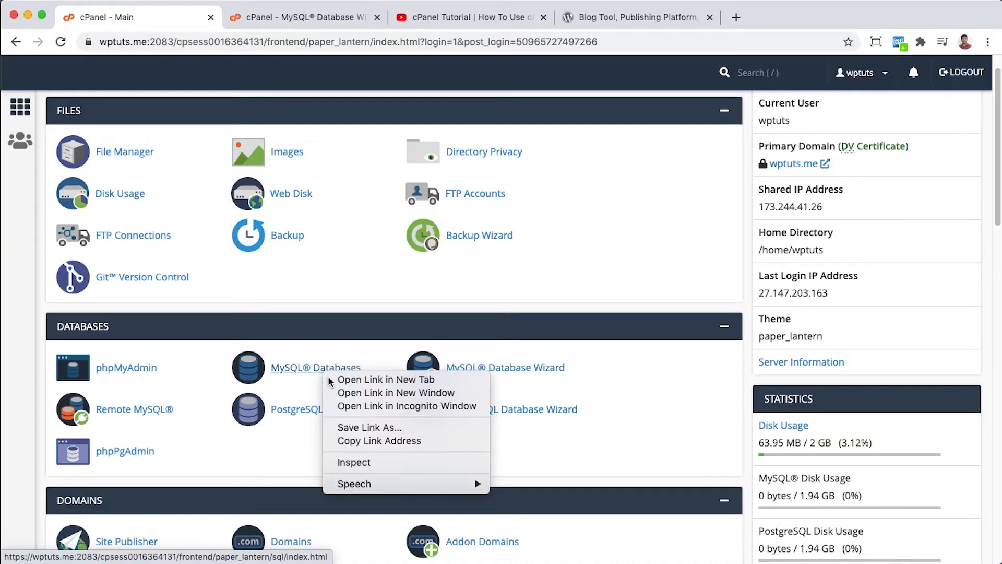
click(347, 380)
click(481, 14)
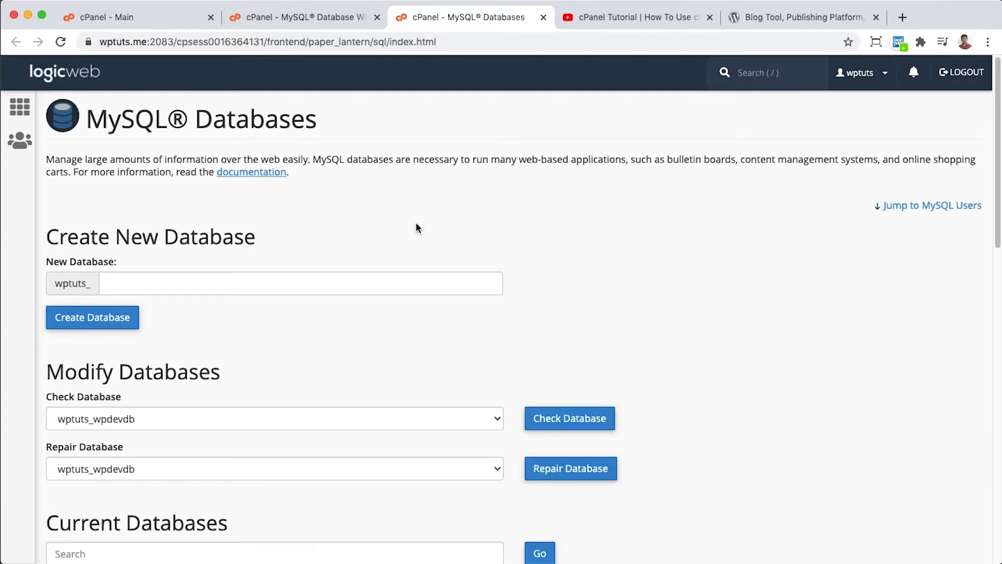
Step: Review the MySQL Databases page, examining the current databases, their privileged users and the list of current users
scroll(416, 224, down, 2)
scroll(415, 221, up, 2)
scroll(415, 222, down, 10)
scroll(416, 223, down, 5)
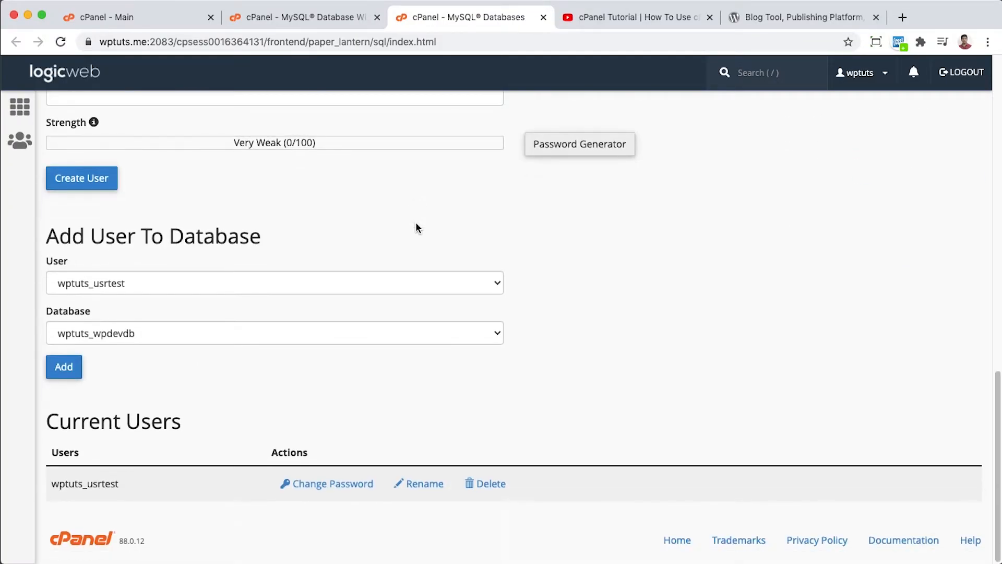
scroll(412, 226, up, 5)
scroll(406, 227, up, 4)
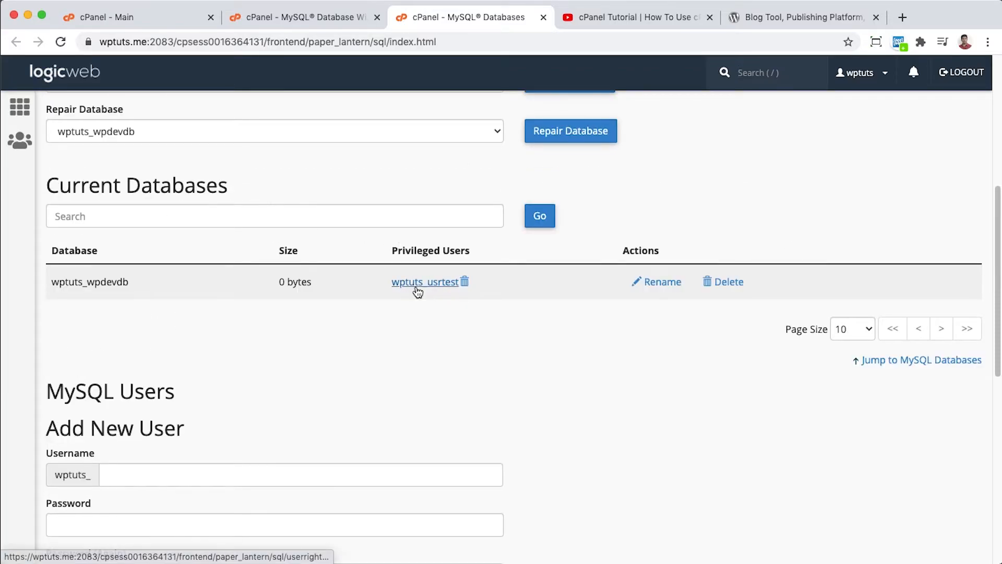
scroll(426, 291, down, 10)
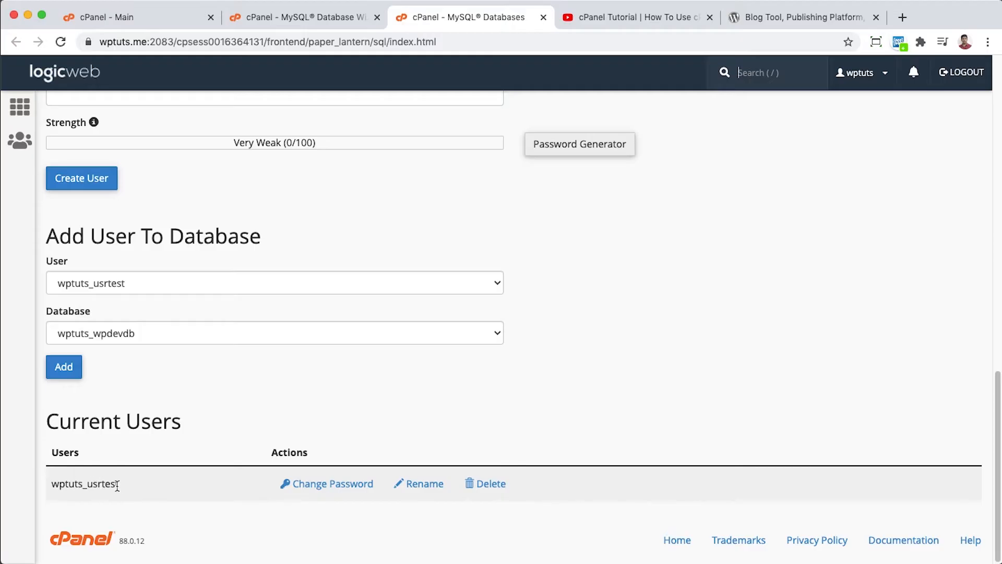
scroll(131, 485, up, 10)
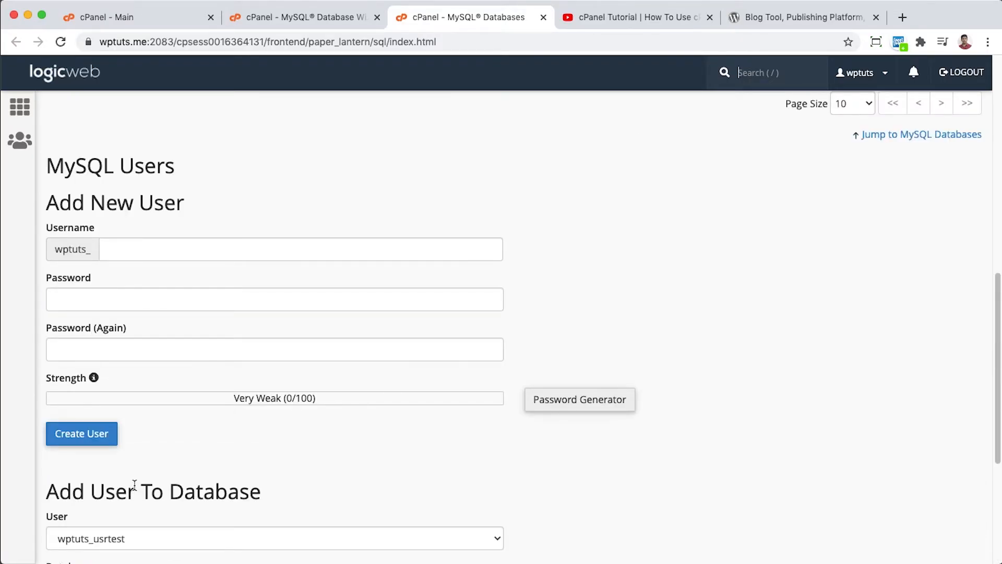
scroll(138, 483, up, 7)
scroll(166, 472, up, 2)
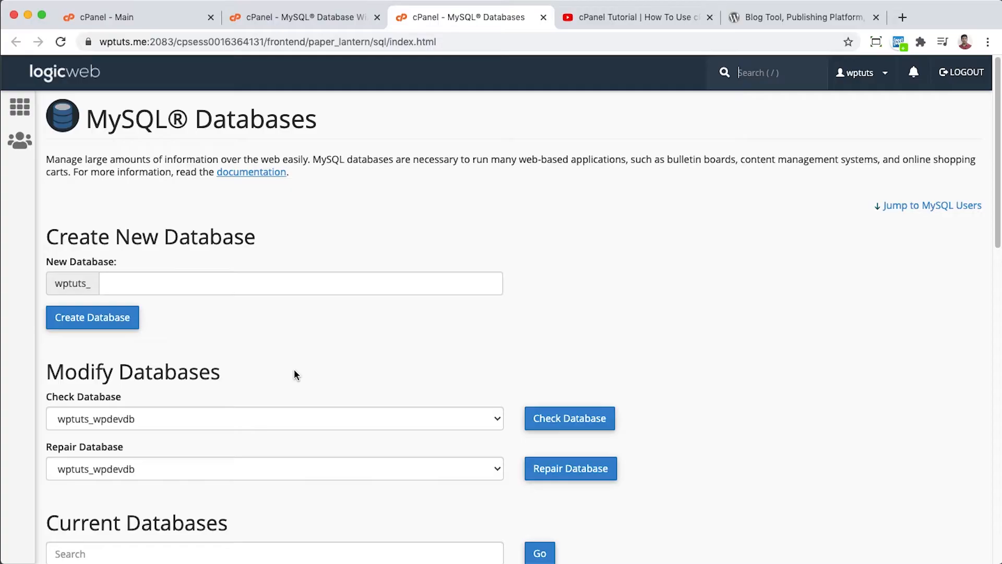
Step: Return to the cPanel main page and open another MySQL Databases page in a new browser tab, showing its database creation form
click(318, 17)
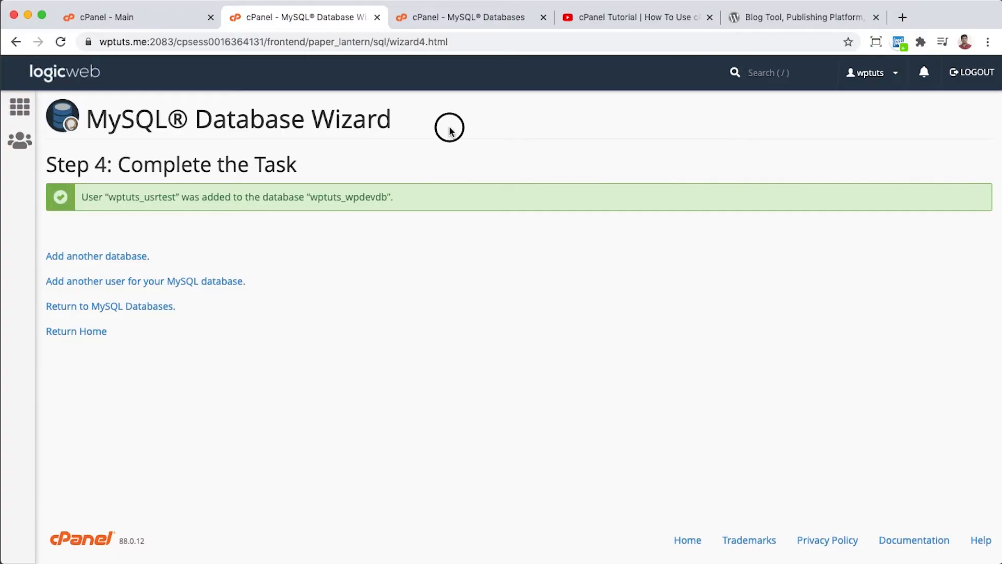
click(158, 21)
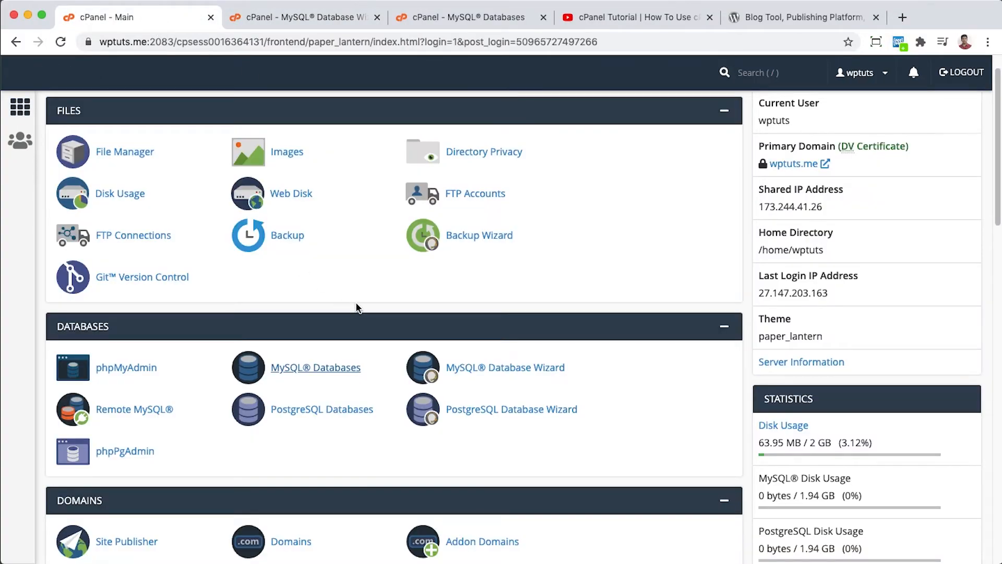
right_click(322, 376)
click(345, 377)
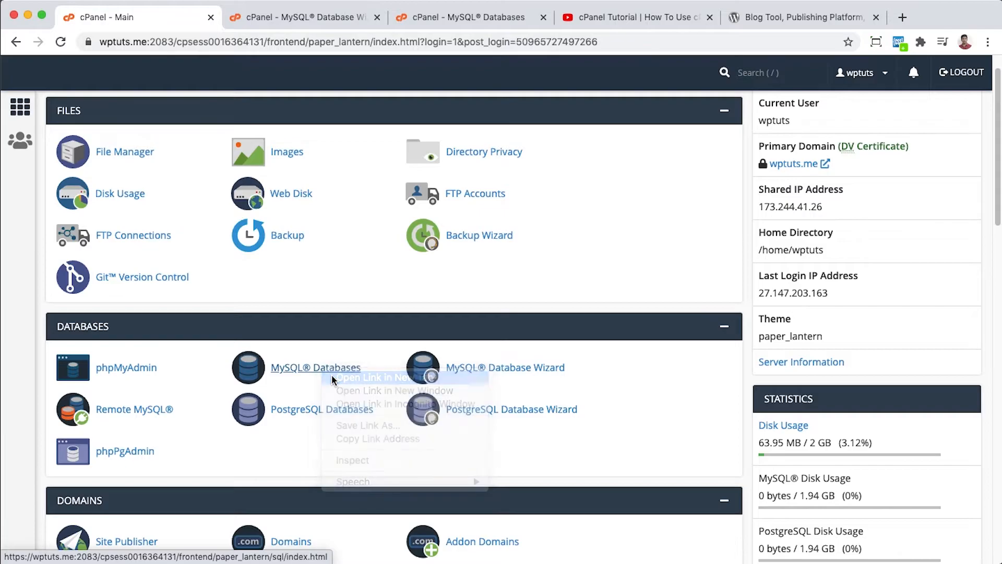
click(557, 18)
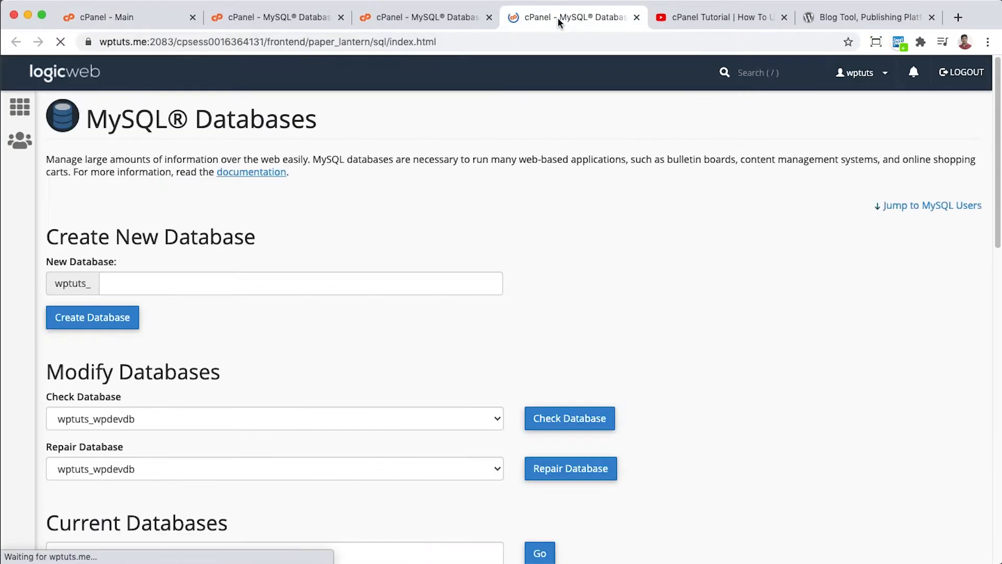
scroll(486, 208, down, 1)
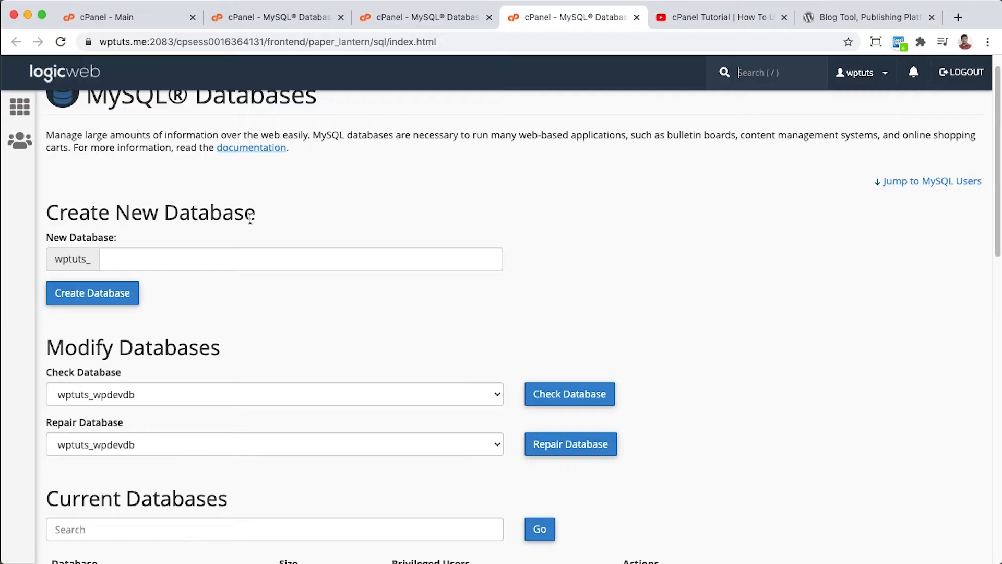
click(155, 20)
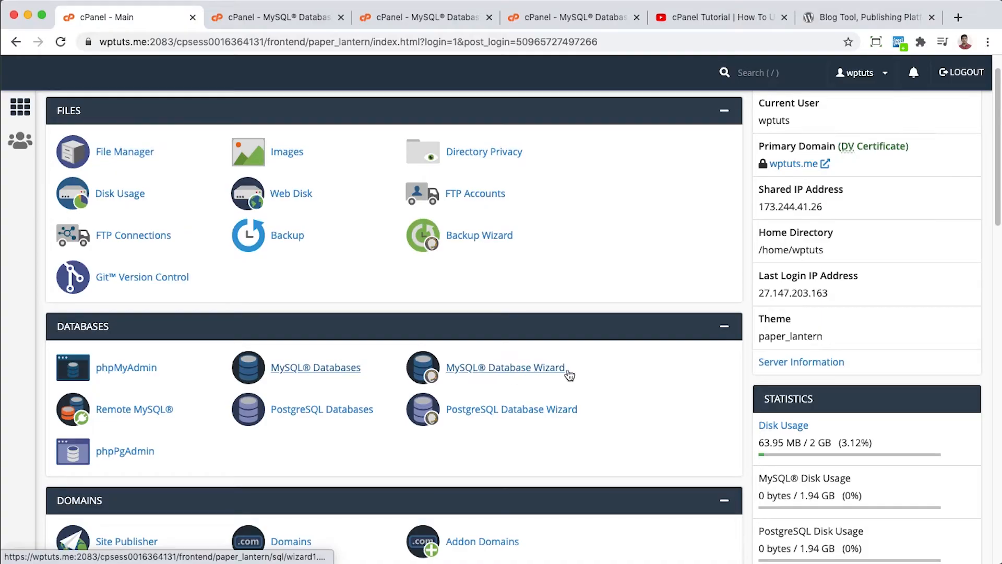
click(435, 16)
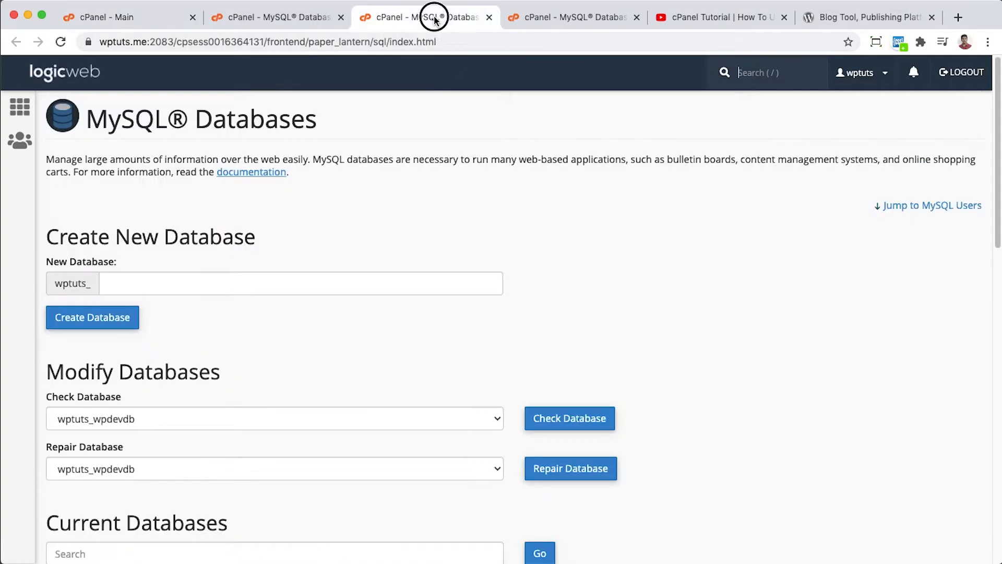
click(525, 18)
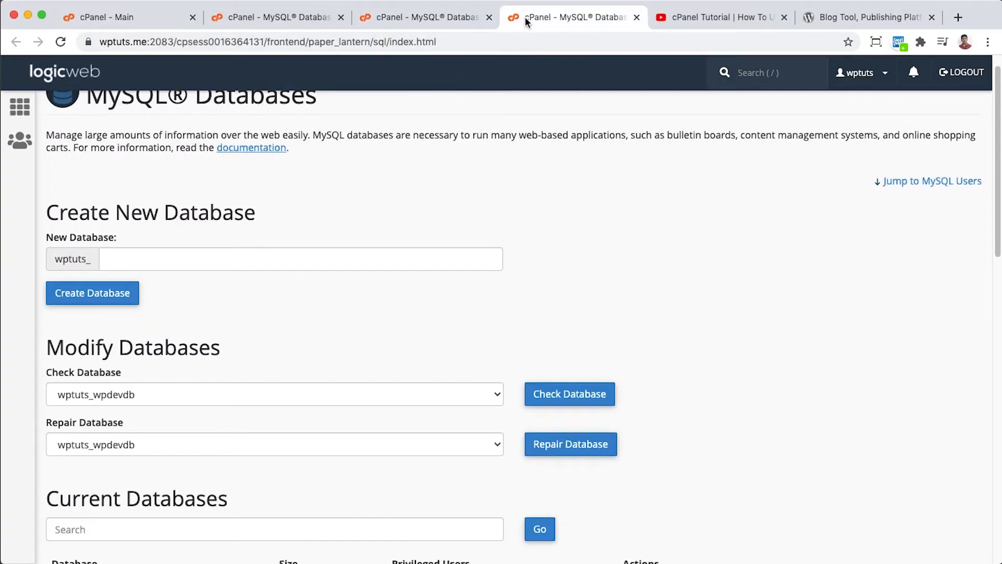
Step: Create a new database with the name secondDB after the wptuts_ prefix, and return to the current databases list
click(153, 264)
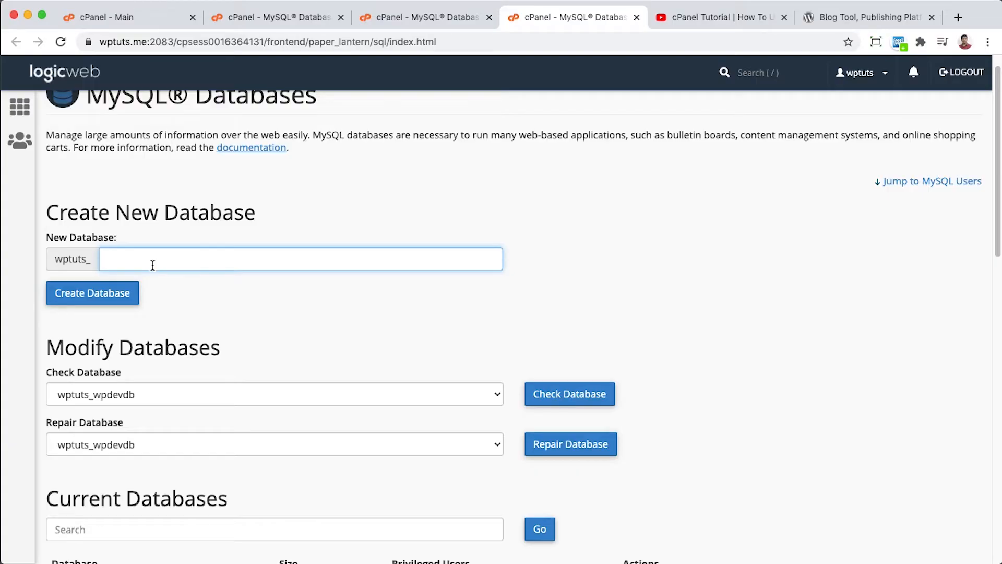
text(secondDB)
click(92, 295)
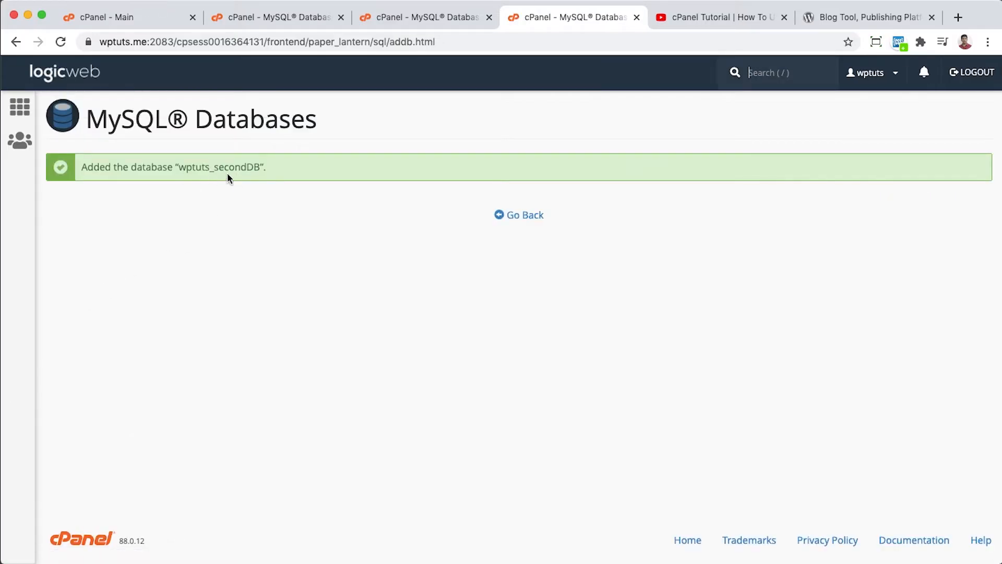
click(526, 220)
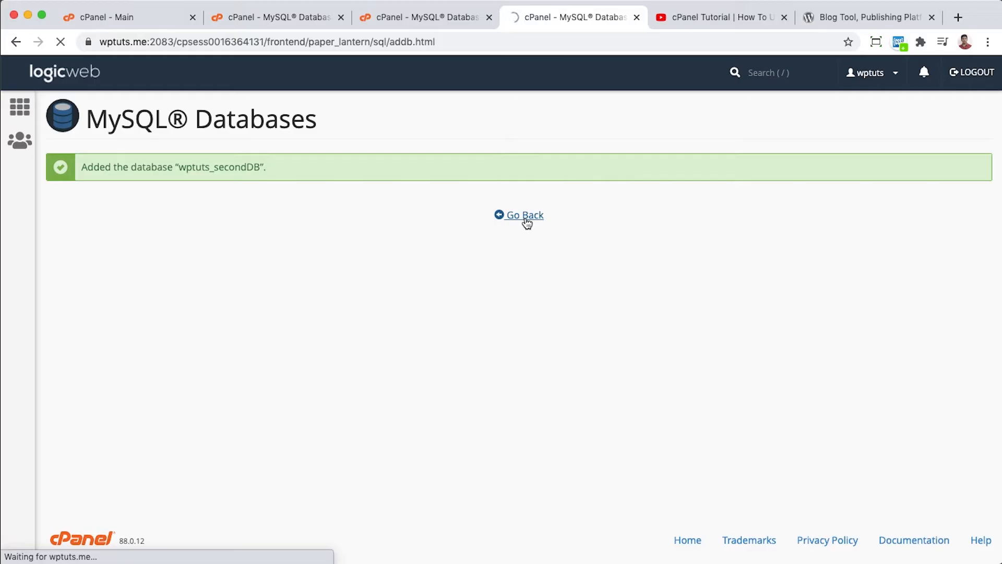
scroll(516, 235, down, 3)
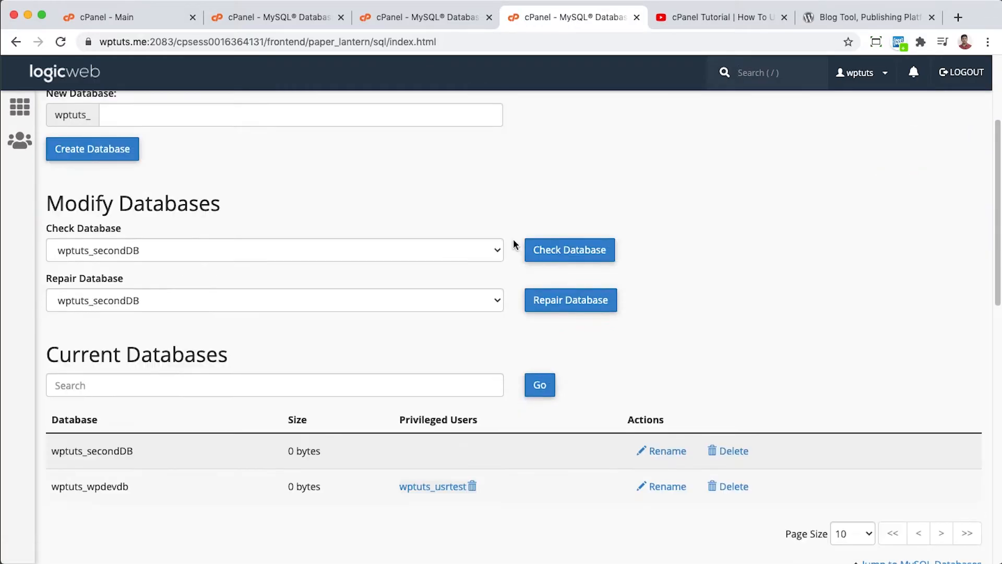
scroll(514, 241, down, 1)
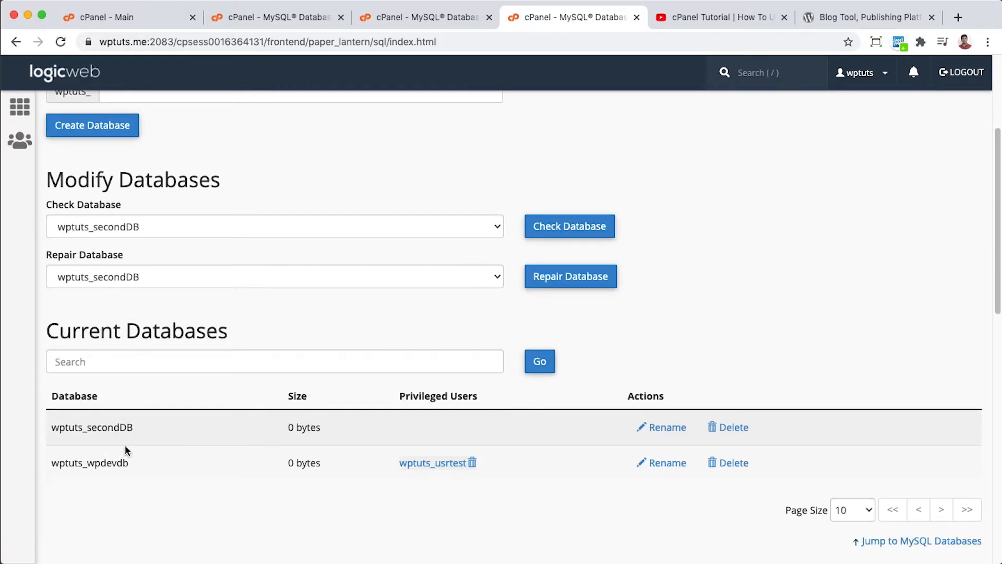
Step: Enter secondUser as the username after the wptuts_ prefix in the form for adding a new MySQL user
scroll(142, 429, up, 3)
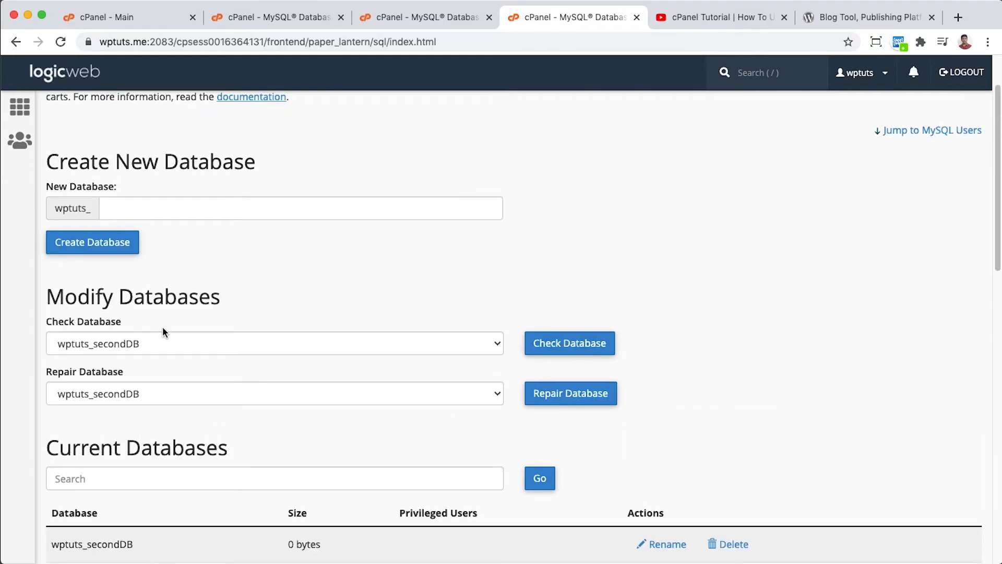
scroll(162, 327, up, 1)
scroll(163, 331, down, 10)
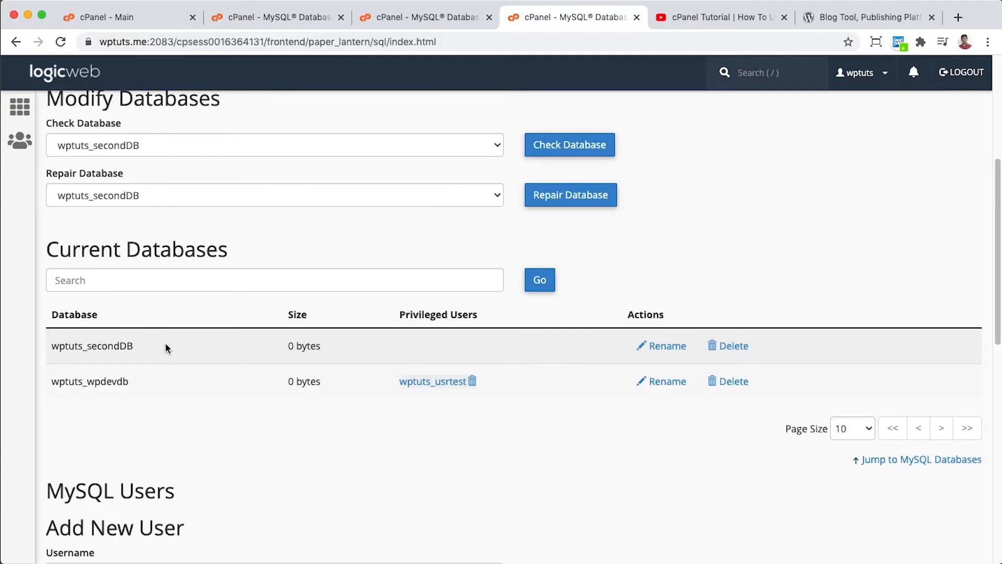
scroll(173, 362, down, 8)
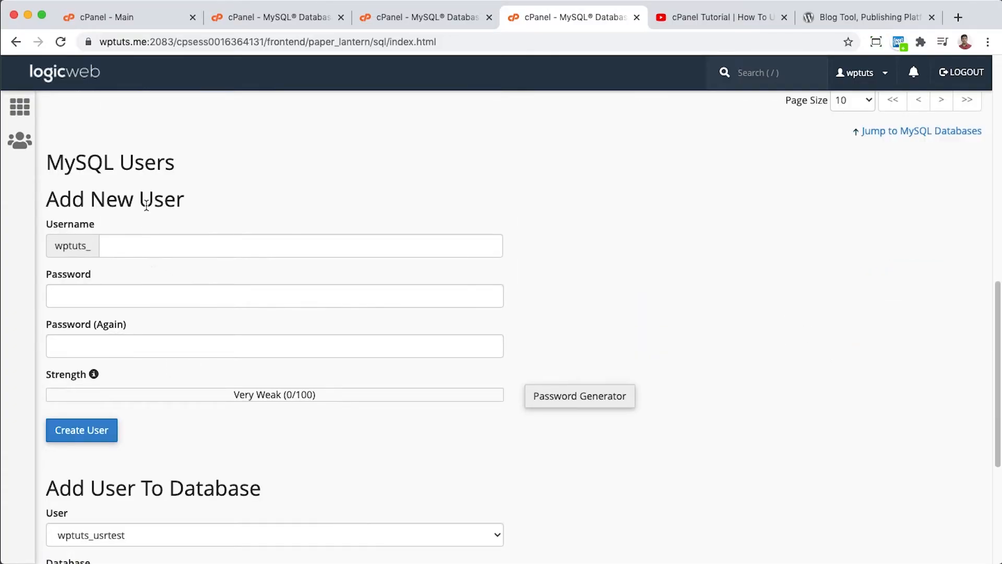
click(133, 250)
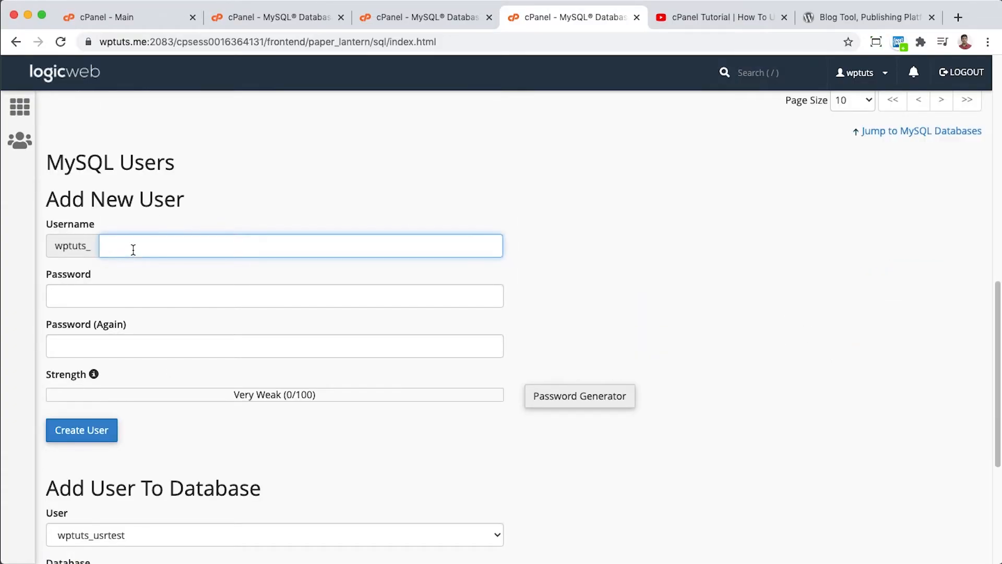
text(secondu)
text(r)
click(147, 249)
key(BackSpace)
text(User)
Step: Fill the new user's password fields with a generated password marked as safely copied, create the user, and return to the databases page
click(155, 289)
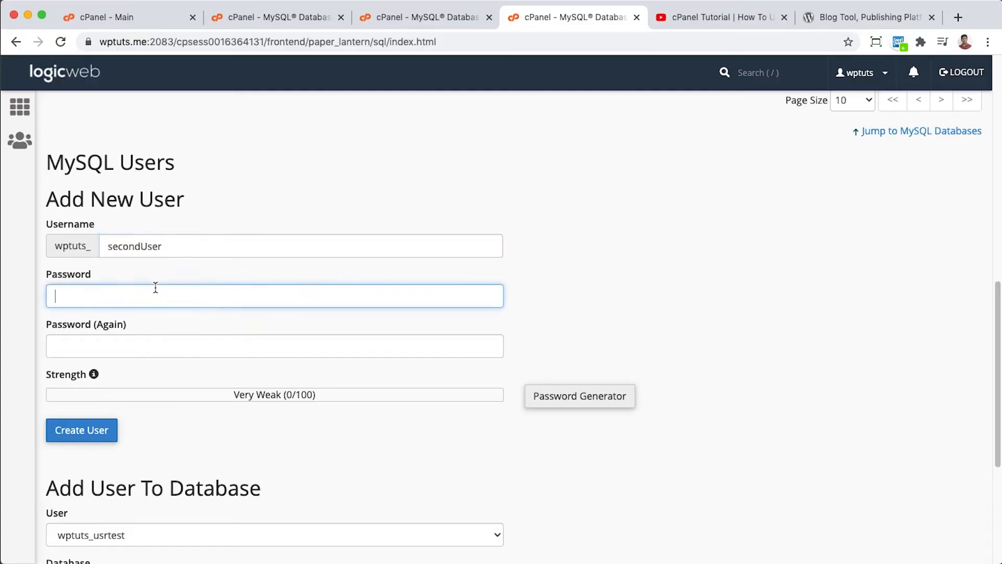
click(586, 398)
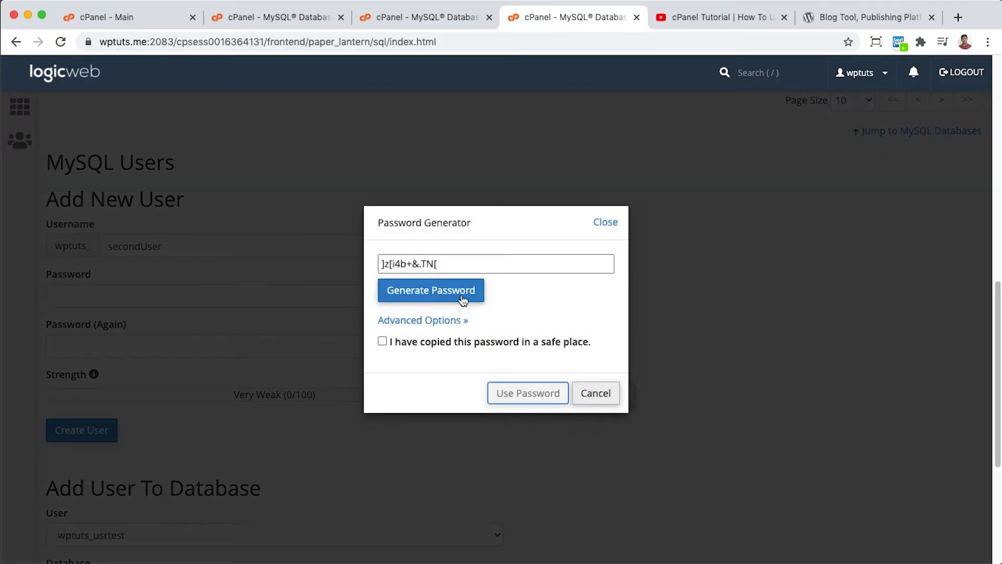
click(382, 341)
click(546, 394)
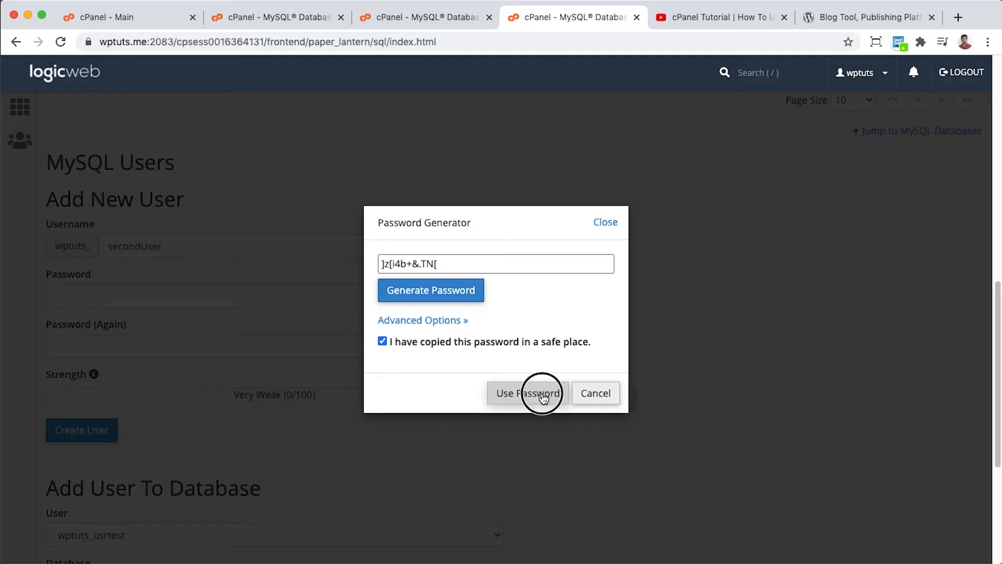
click(95, 441)
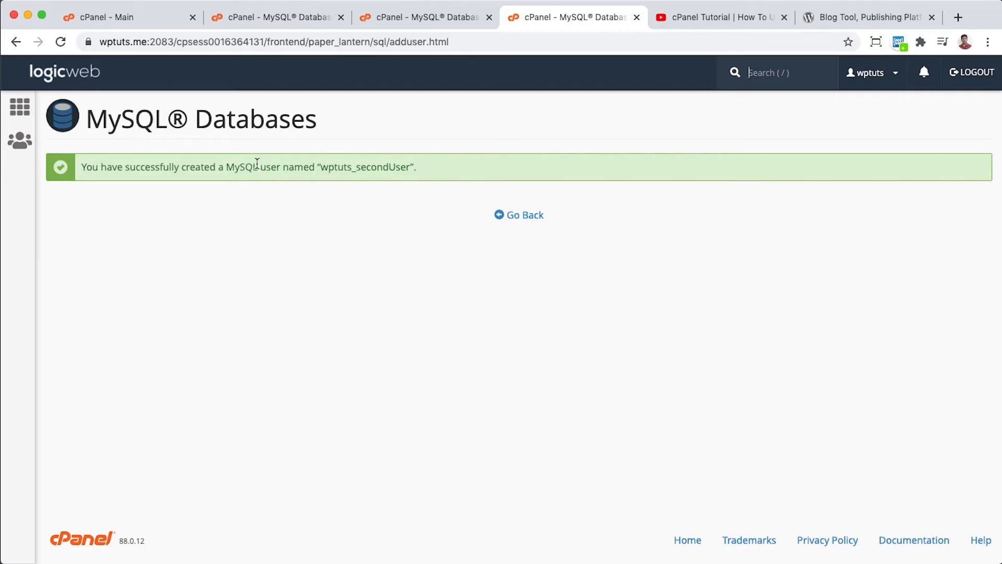
click(537, 222)
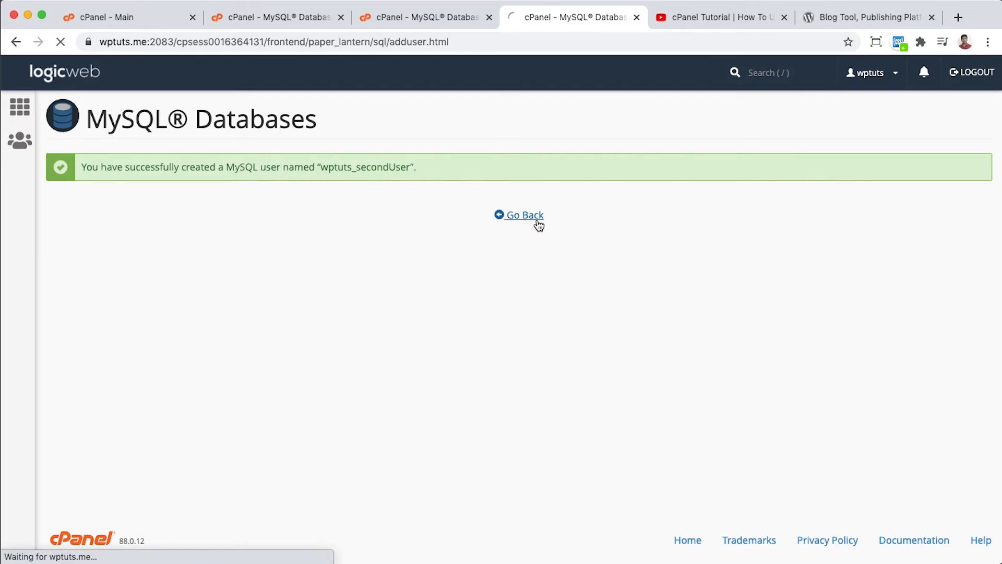
Step: Add the user wptuts_secondUser to the database wptuts_secondDB
scroll(437, 295, down, 15)
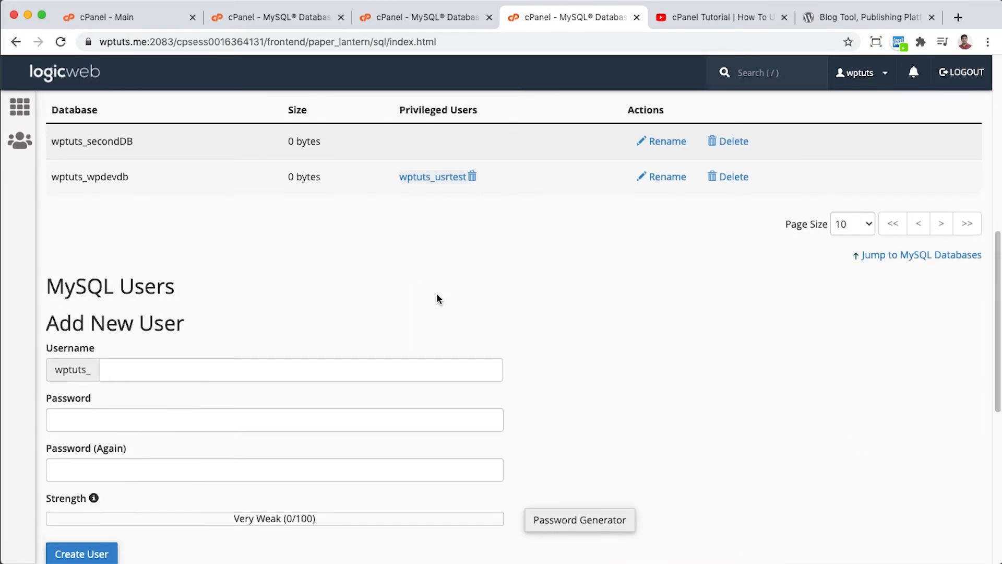
scroll(437, 295, down, 5)
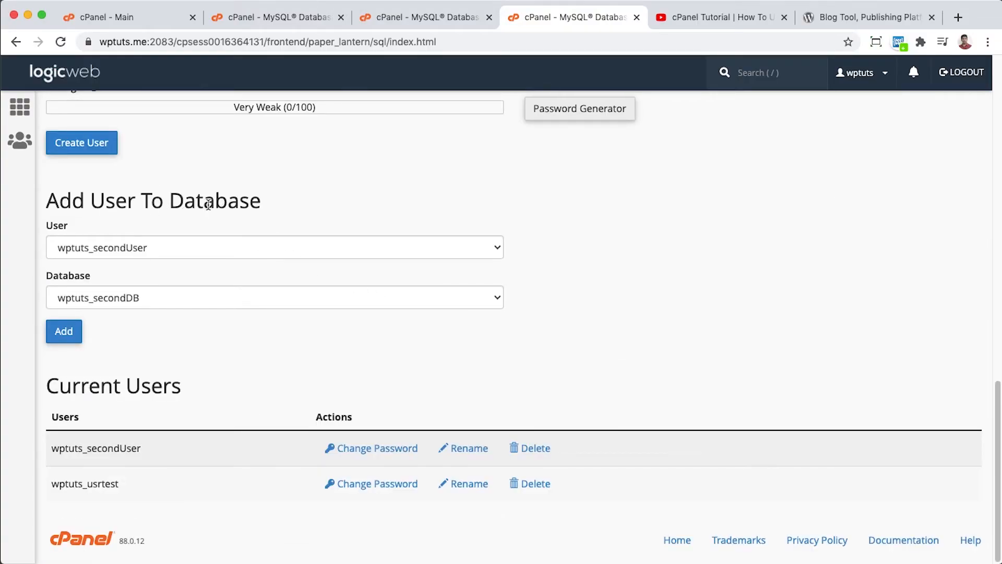
click(247, 251)
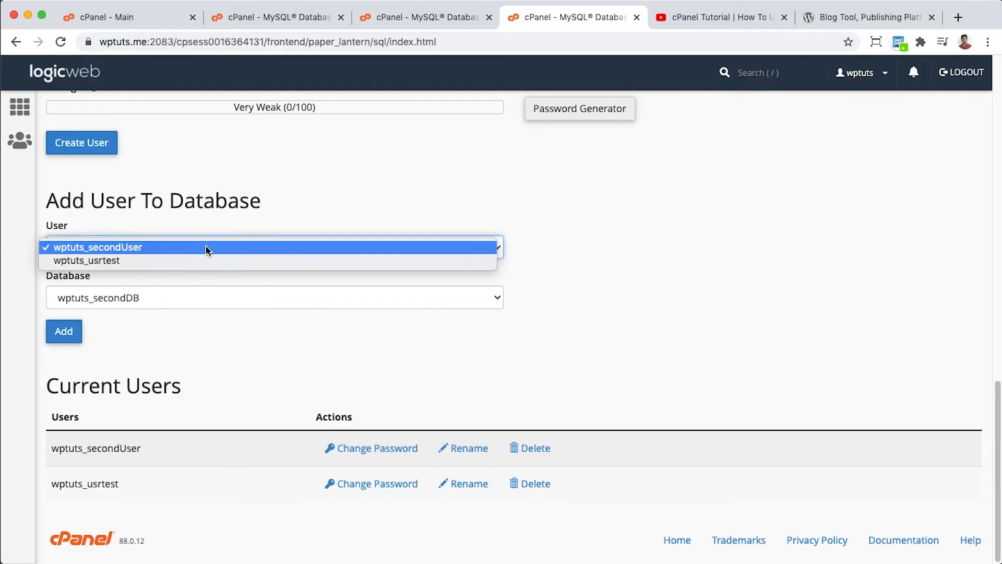
click(137, 247)
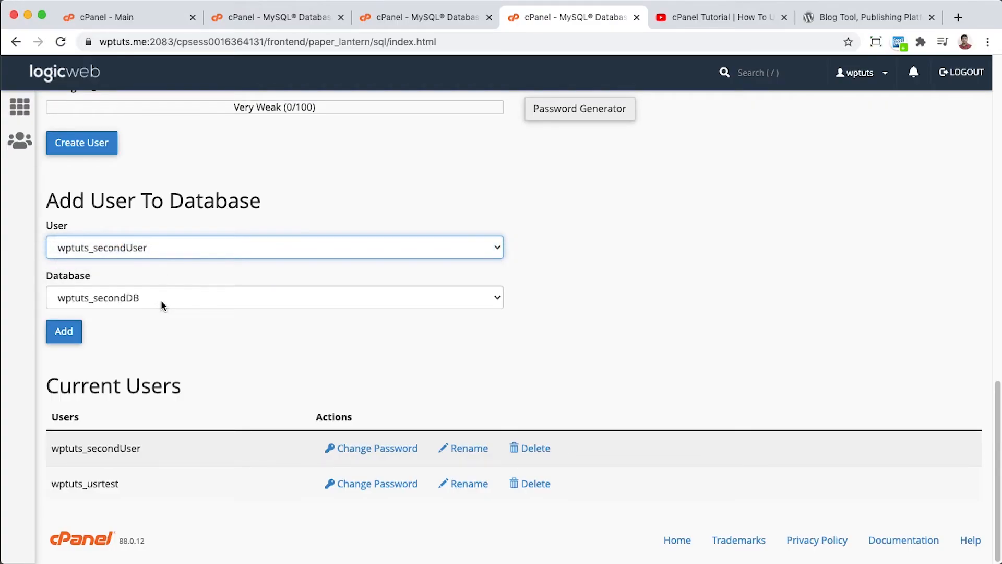
click(64, 336)
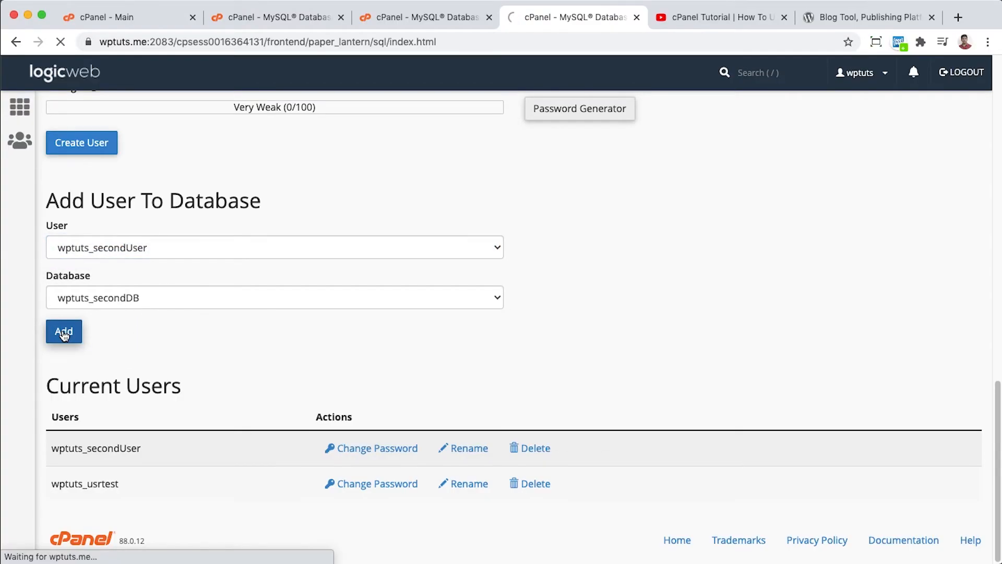
Step: Grant wptuts_secondUser ALL PRIVILEGES on wptuts_secondDB and save the changes
scroll(235, 316, down, 1)
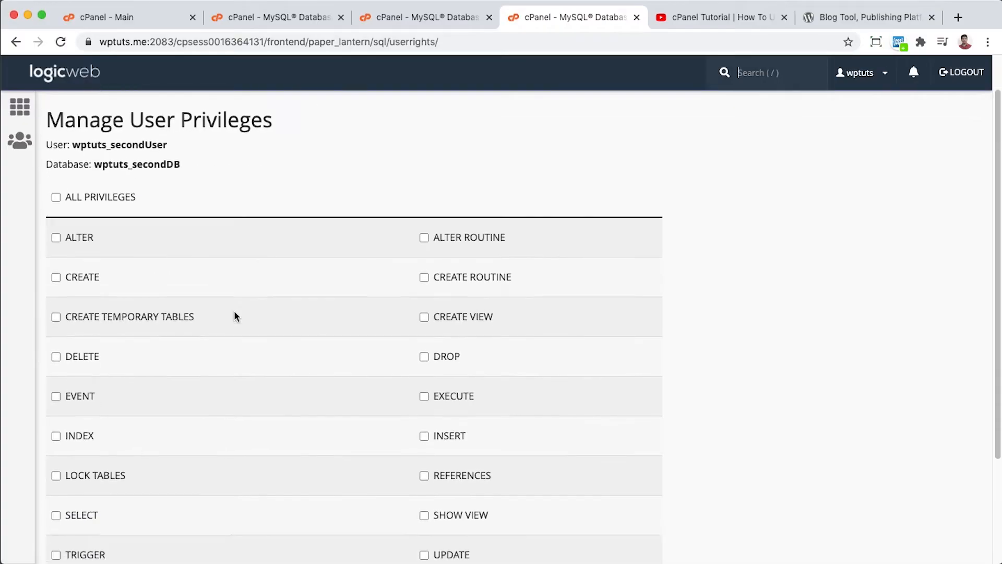
click(56, 198)
scroll(125, 276, down, 3)
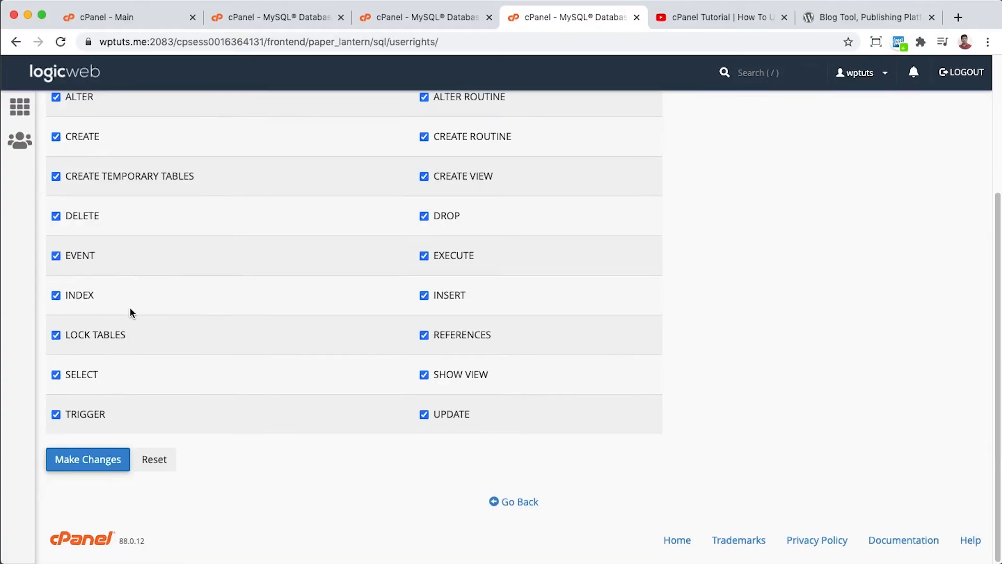
click(87, 460)
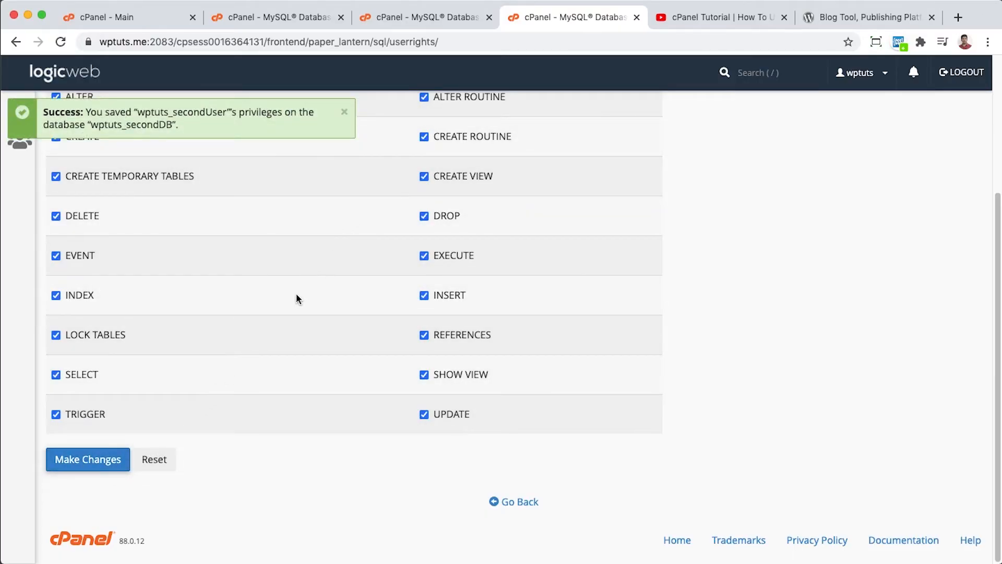
Step: Dismiss the privileges notice, return to the MySQL Databases page, and review the current databases, their privileged users and the user list
scroll(296, 293, up, 4)
click(344, 112)
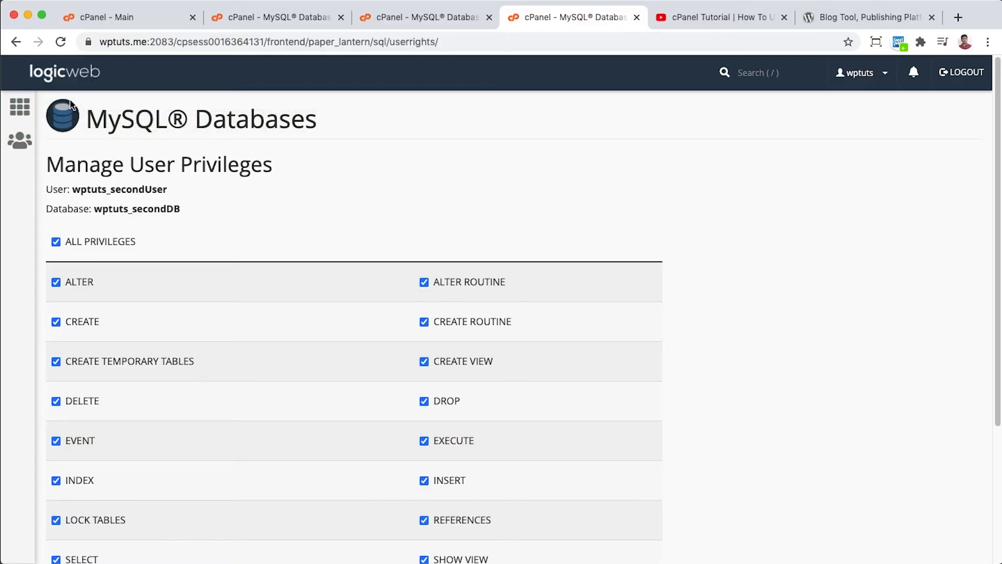
click(16, 43)
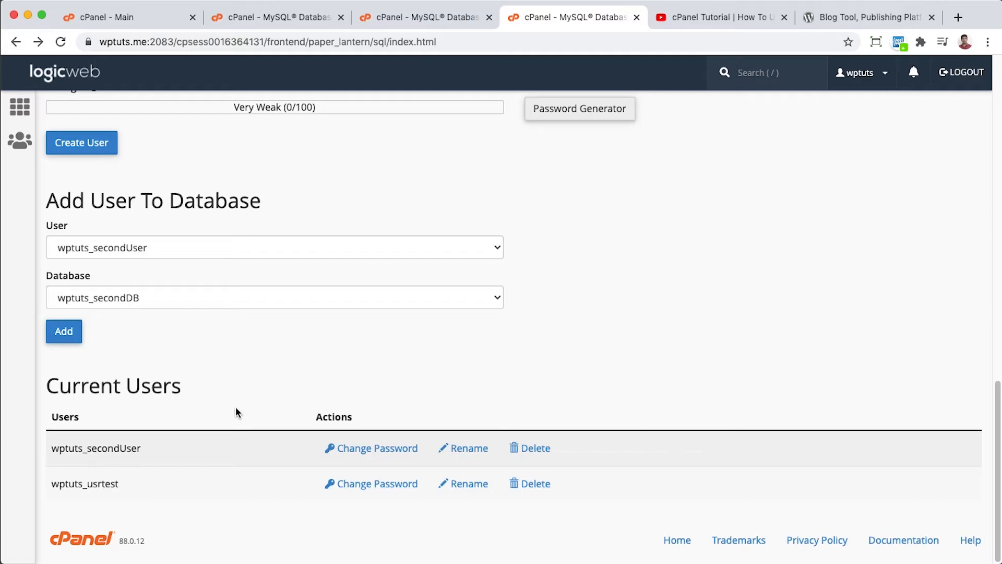
scroll(219, 407, up, 9)
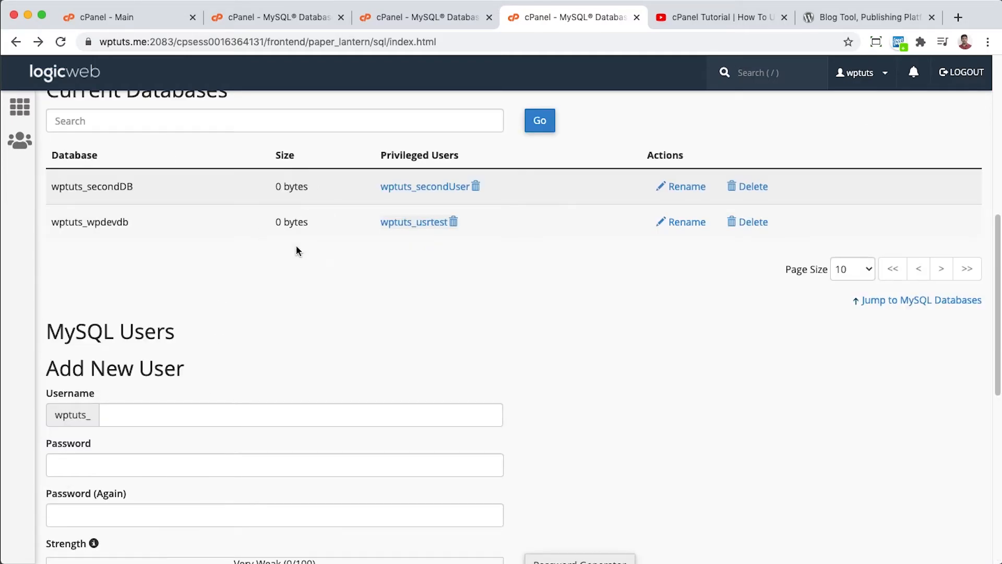
scroll(296, 249, down, 9)
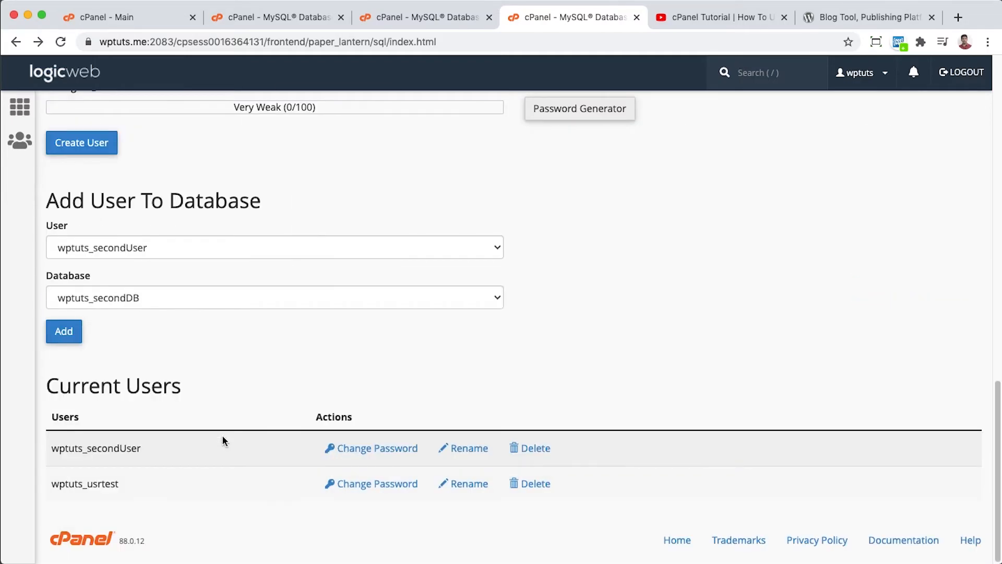
scroll(223, 438, up, 14)
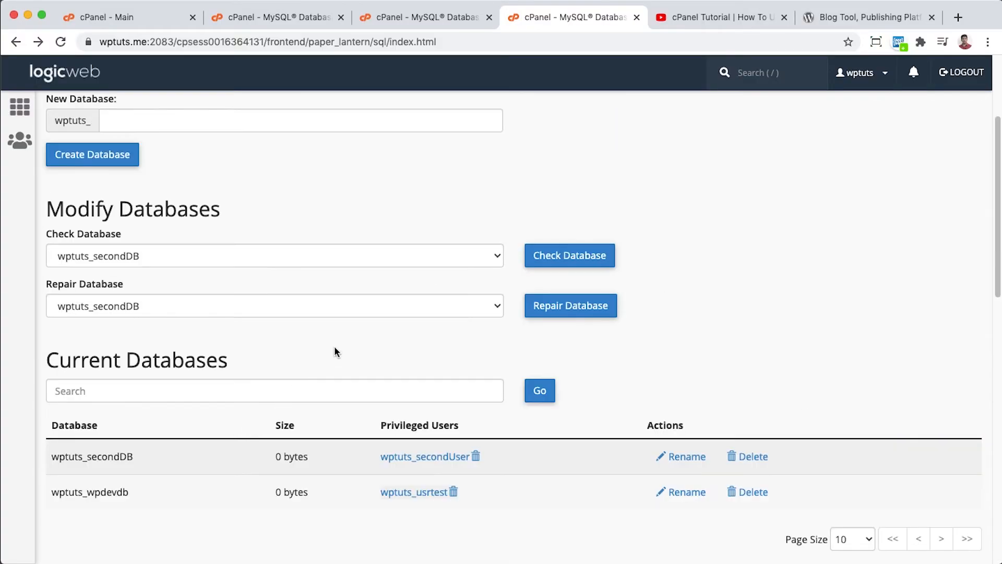
scroll(350, 152, up, 3)
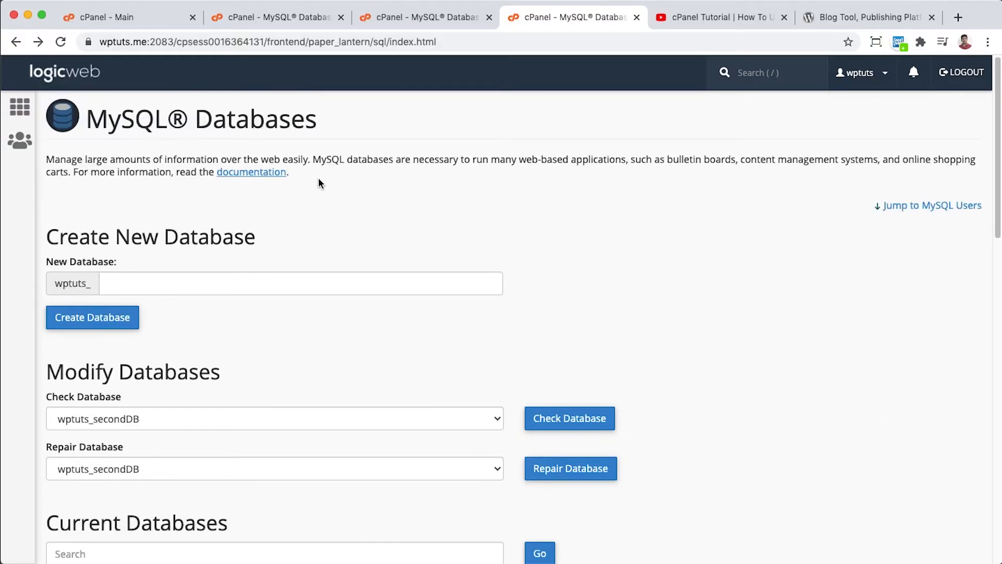
scroll(97, 152, down, 18)
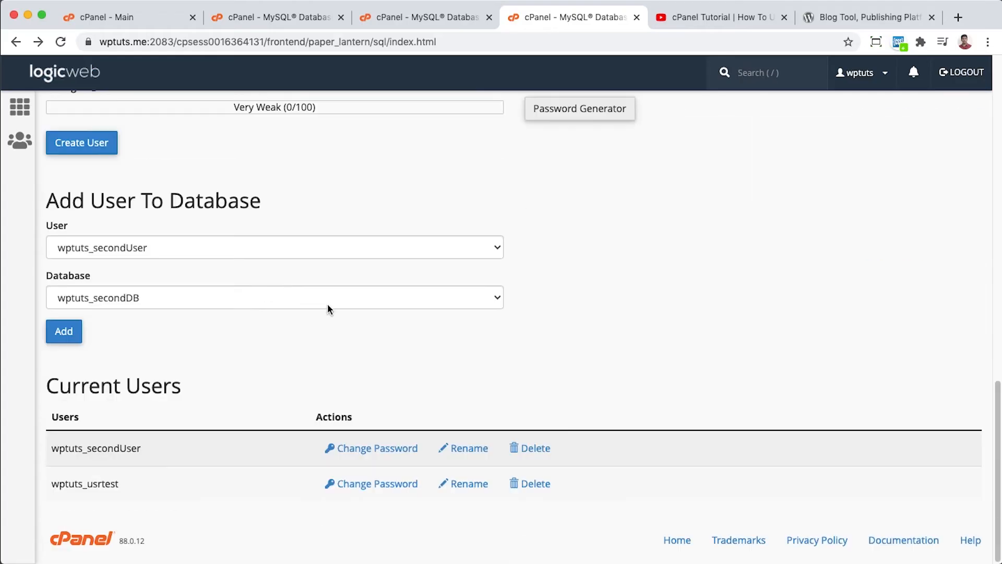
scroll(390, 423, up, 10)
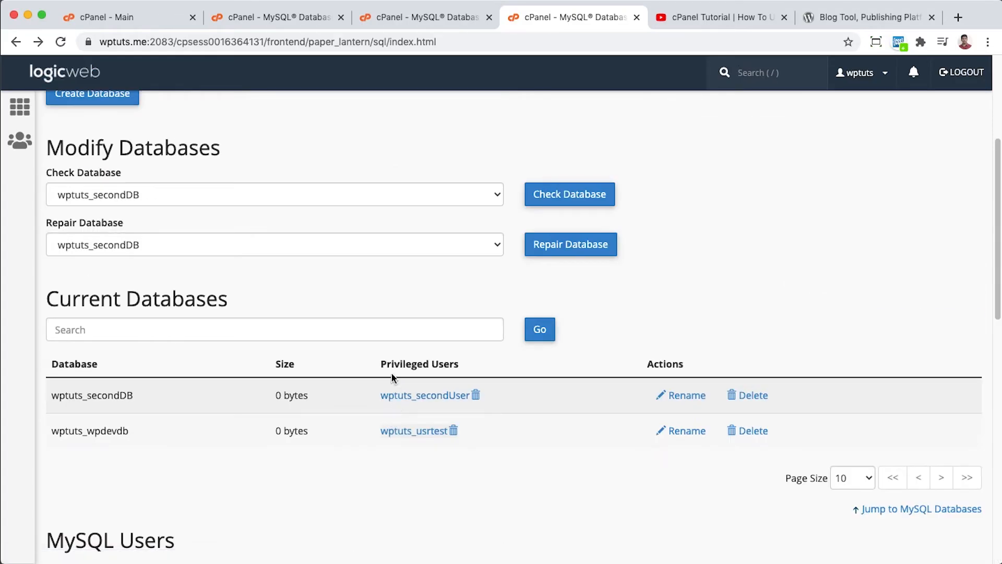
scroll(386, 277, up, 4)
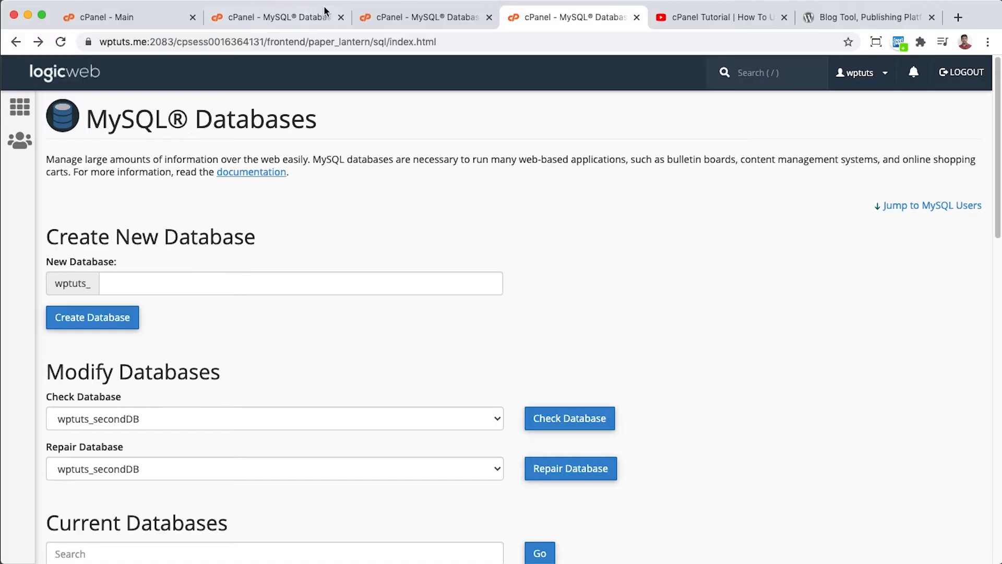
Step: Switch to the cPanel main page, view the first step of the MySQL Database Wizard, and return to the main page
click(365, 16)
click(306, 18)
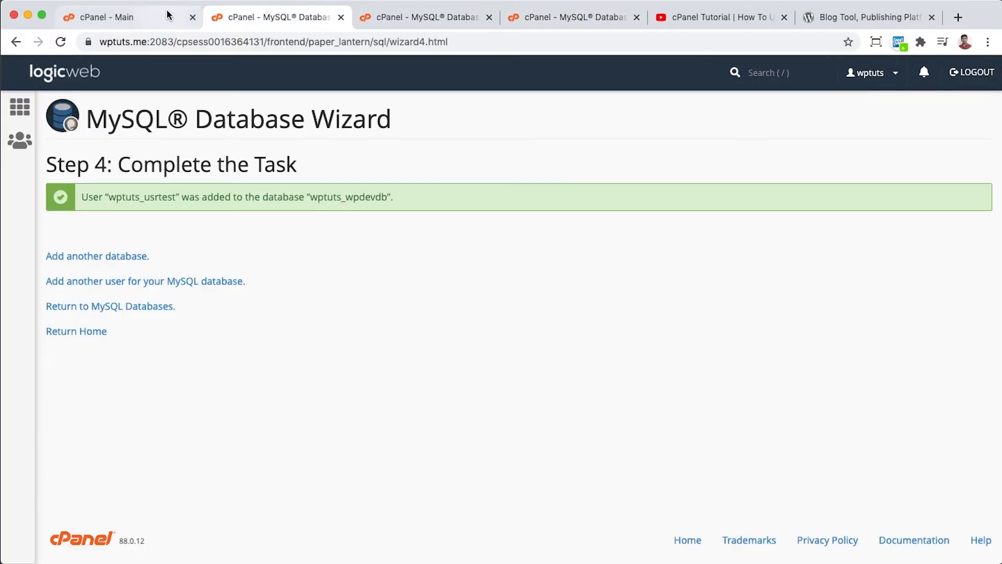
click(149, 16)
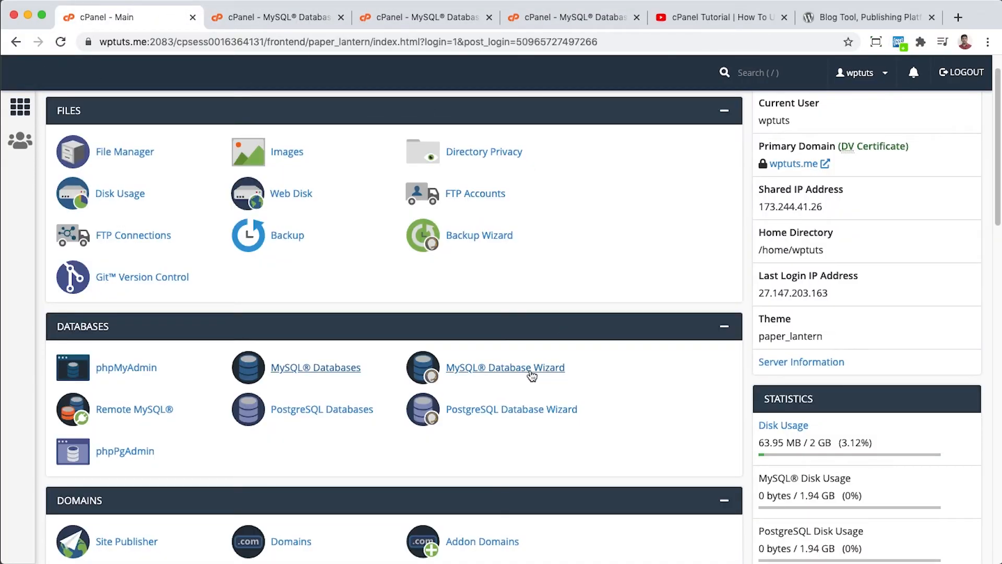
click(582, 376)
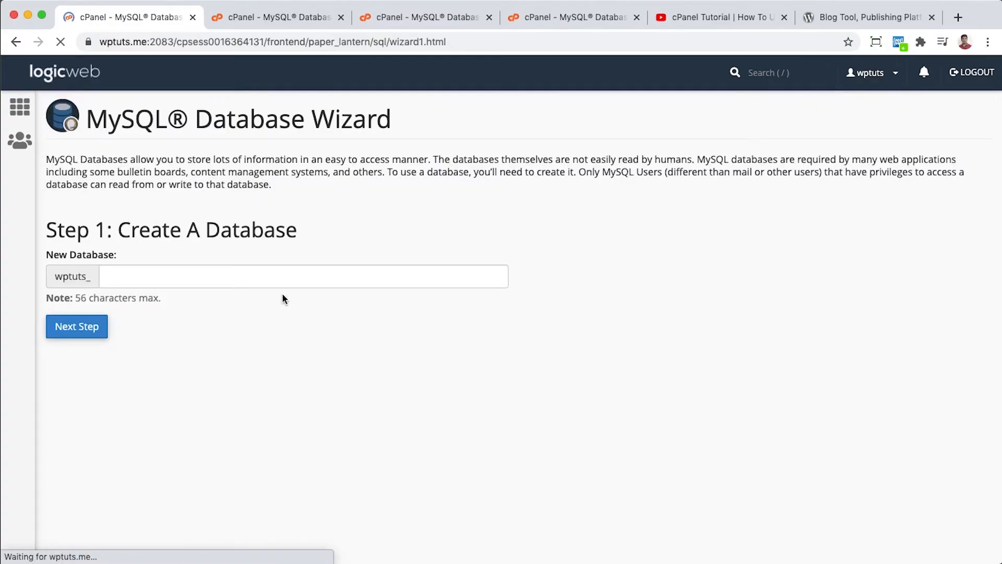
click(16, 42)
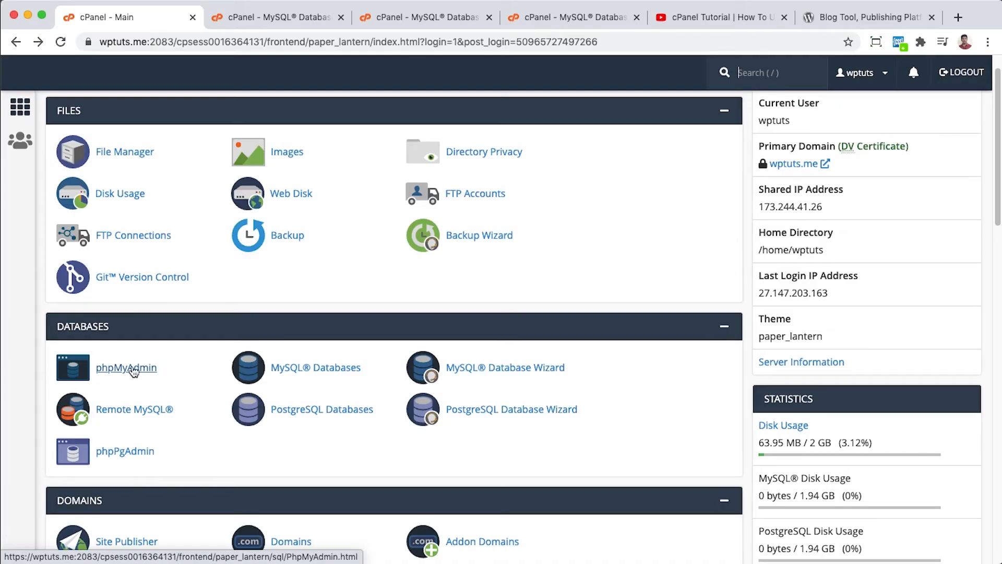
Step: Open phpMyAdmin in a new browser tab and view the structure of wptuts_secondDB and wptuts_wpdevdb
key(/)
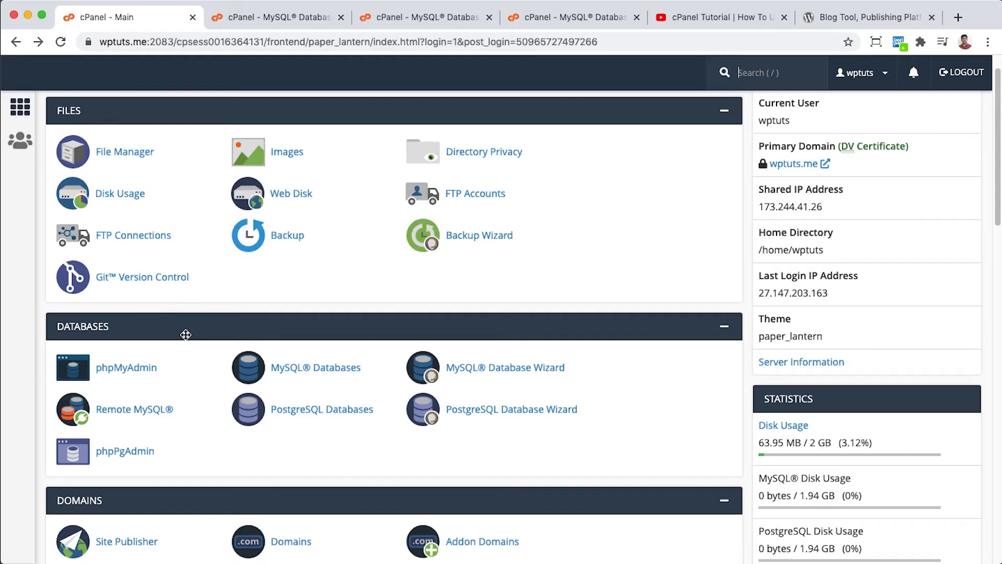
right_click(137, 375)
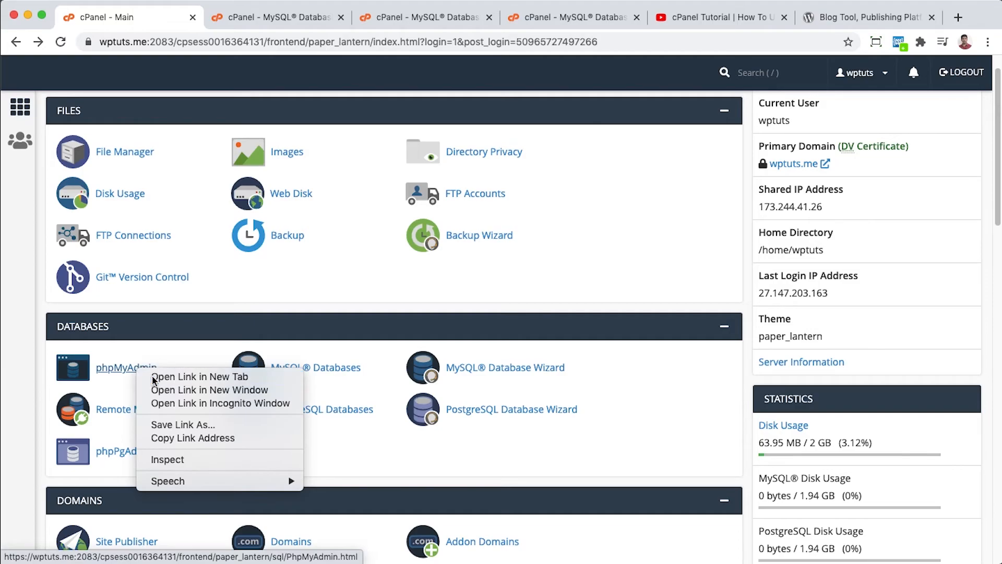
click(154, 377)
click(612, 15)
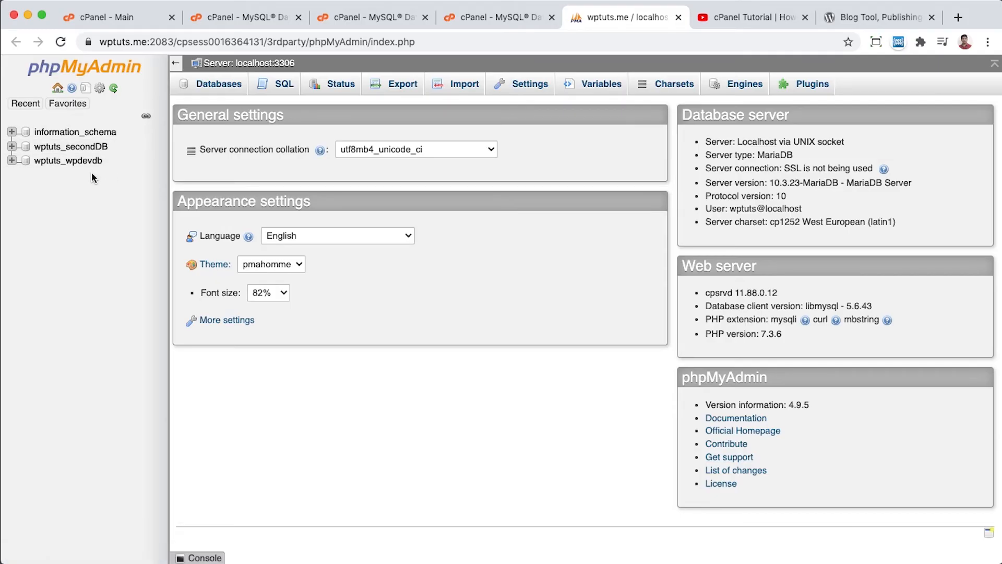
click(86, 149)
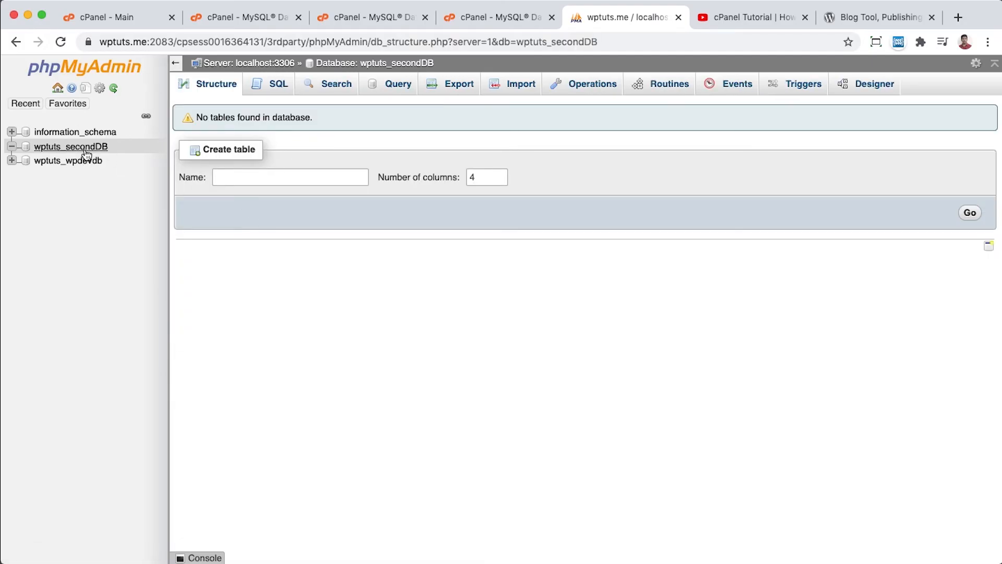
click(73, 161)
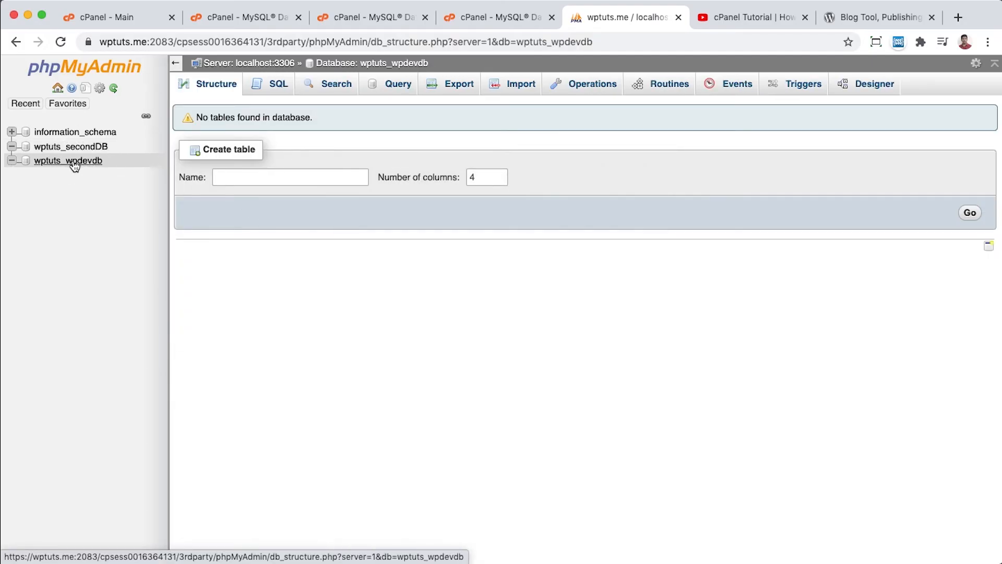
Step: Start a new table named students with 4 columns in the wptuts_secondDB database
click(104, 150)
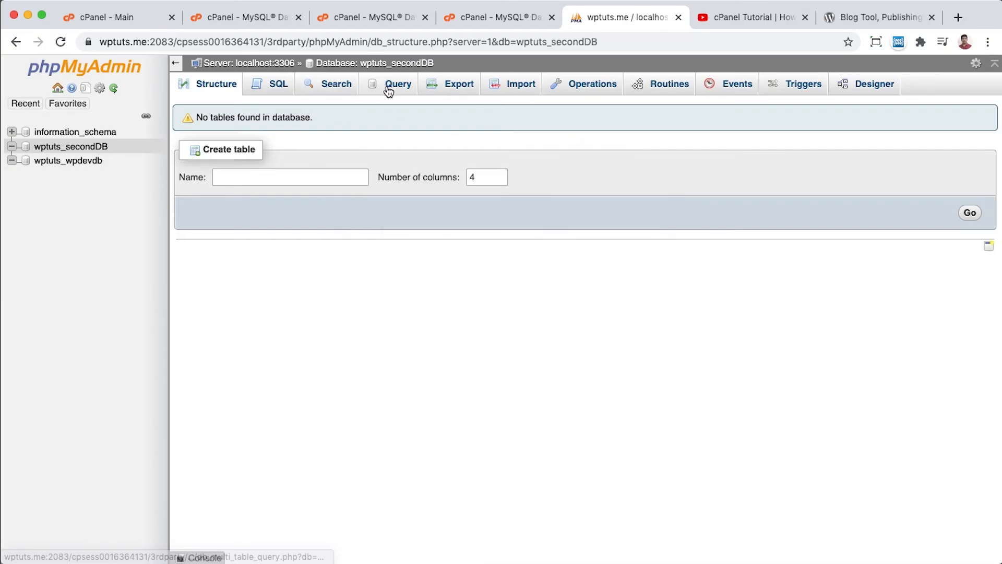
click(257, 175)
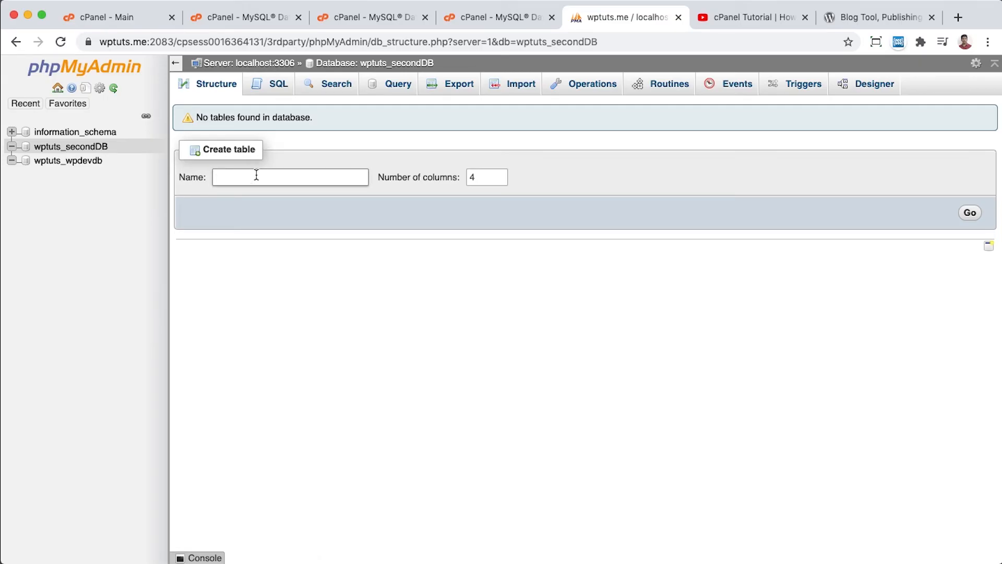
text(s)
key(BackSpace)
text(im)
key(BackSpace)
key(BackSpace)
text(students)
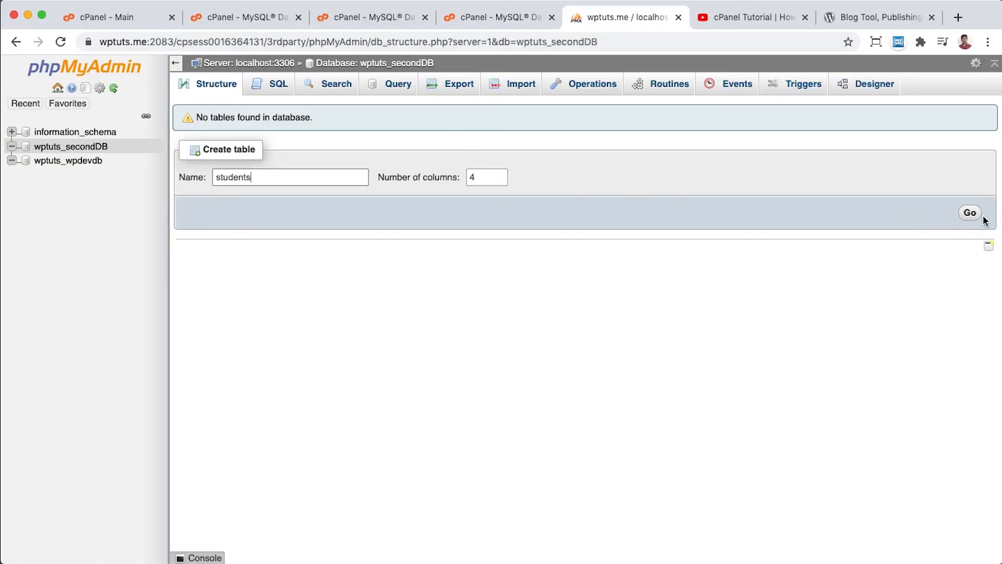
click(967, 215)
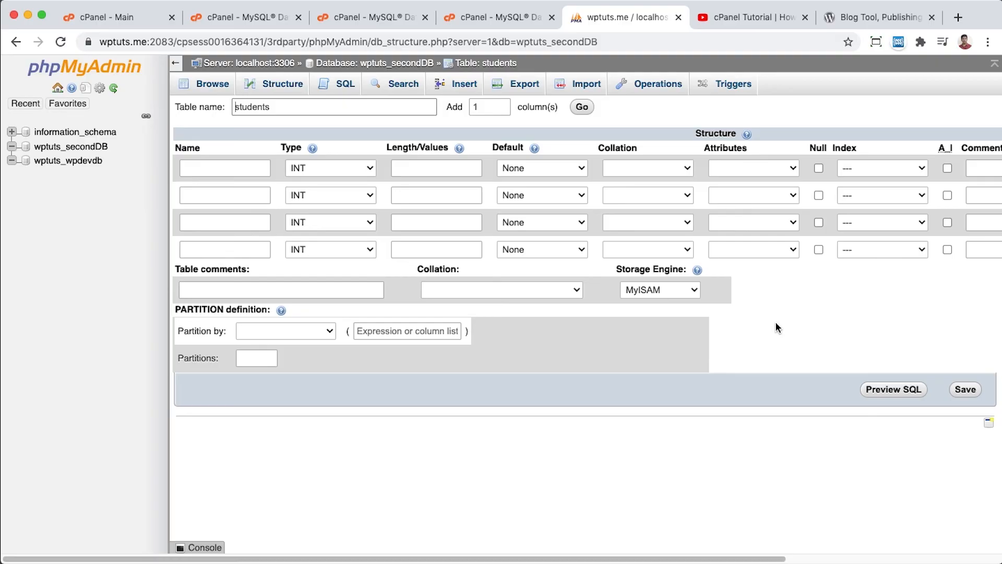
click(371, 17)
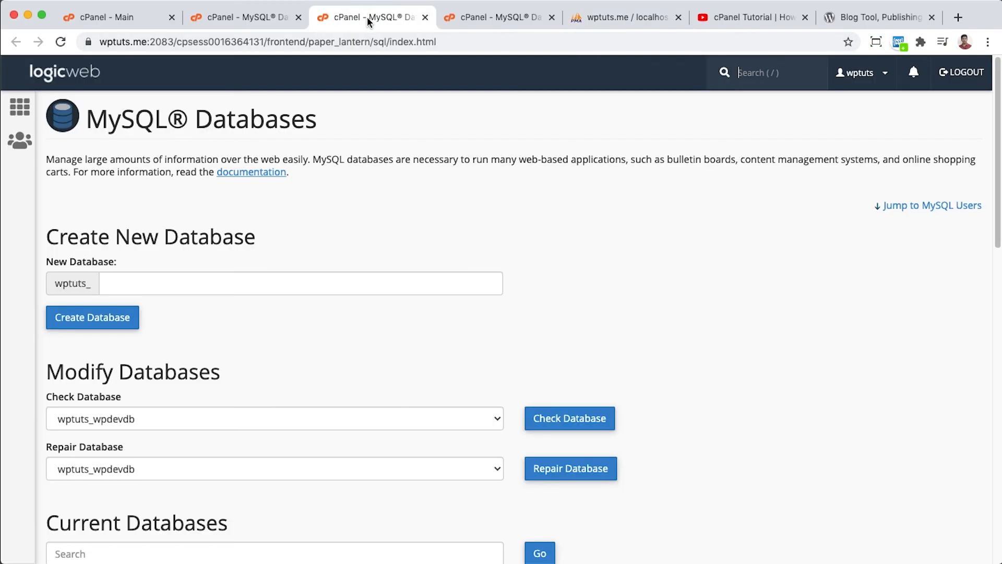
click(263, 21)
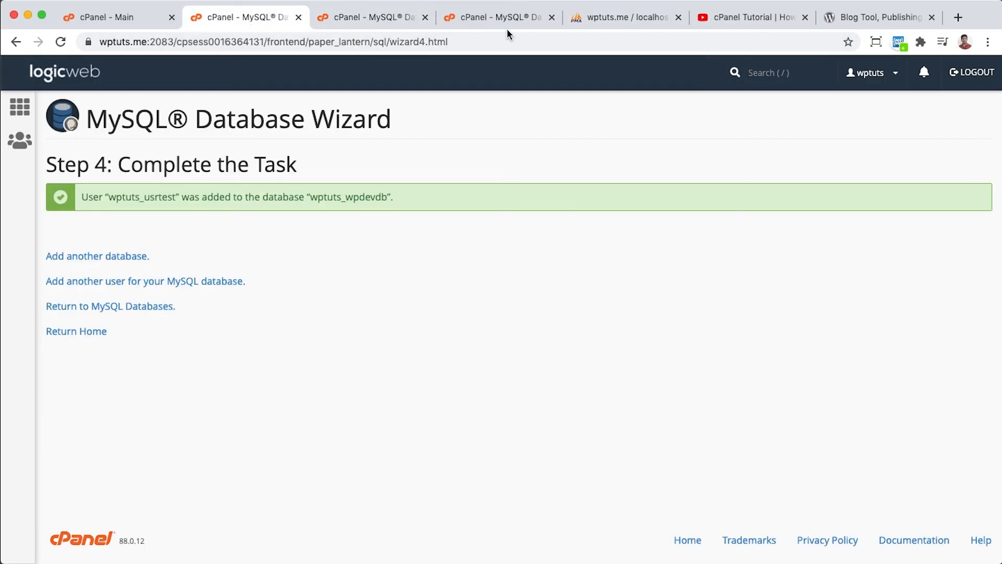
click(606, 18)
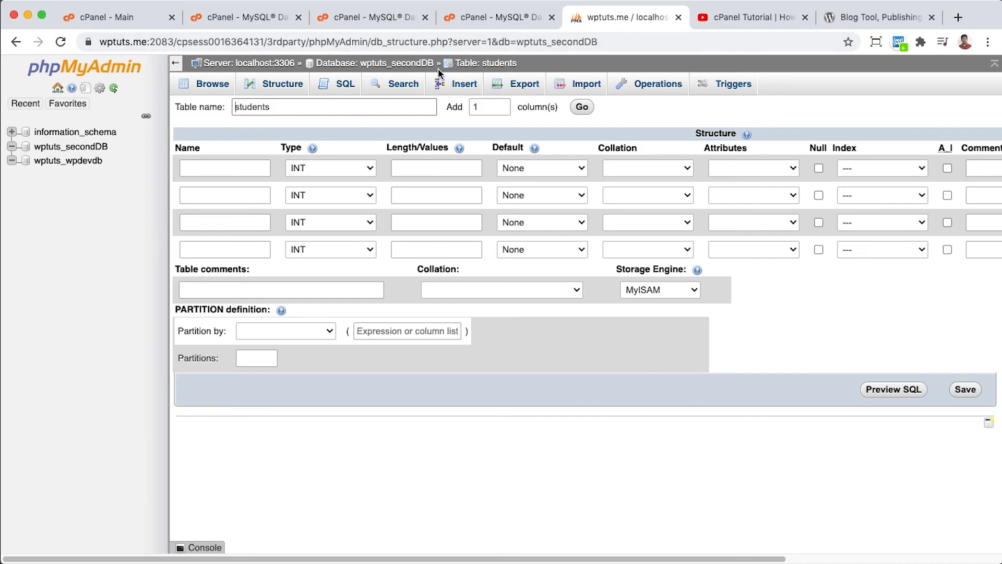
click(347, 20)
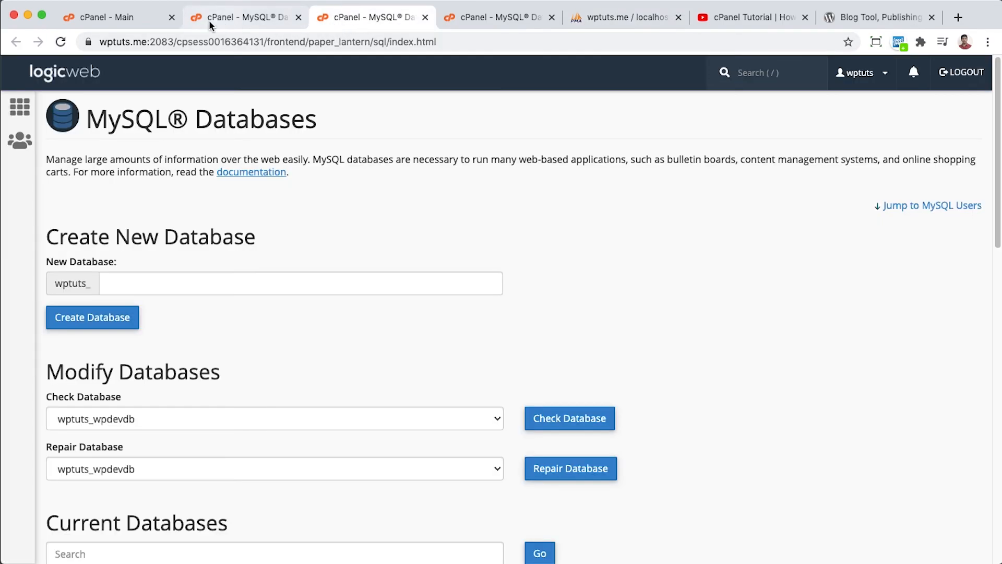
click(123, 19)
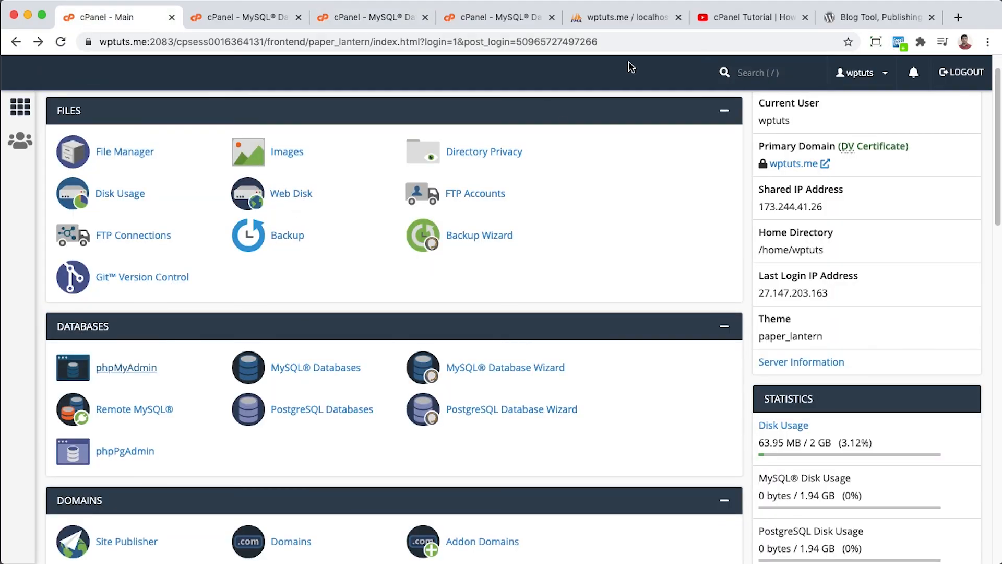
click(626, 18)
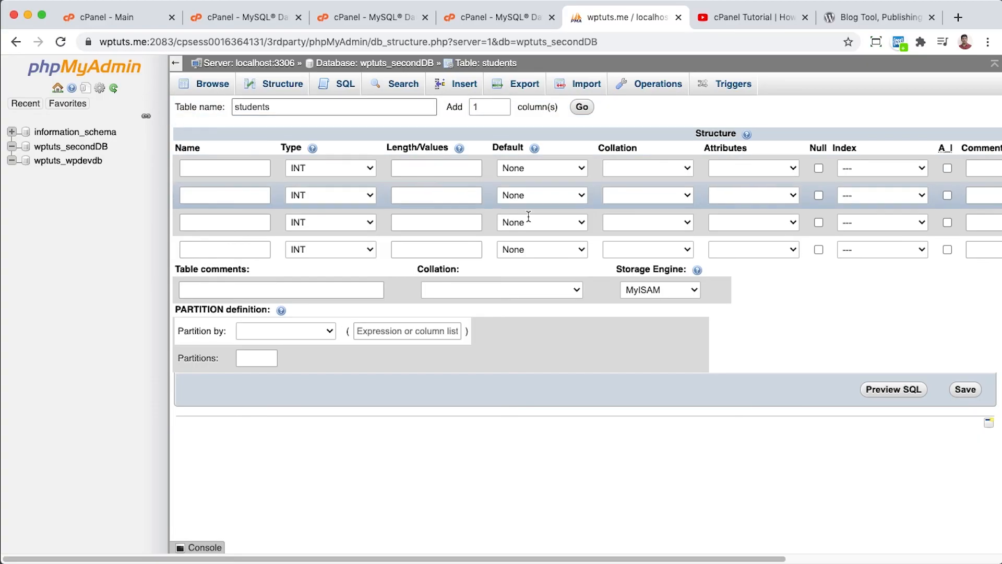
Step: Examine the data types offered for the first and second columns of the students table without changing them
click(339, 168)
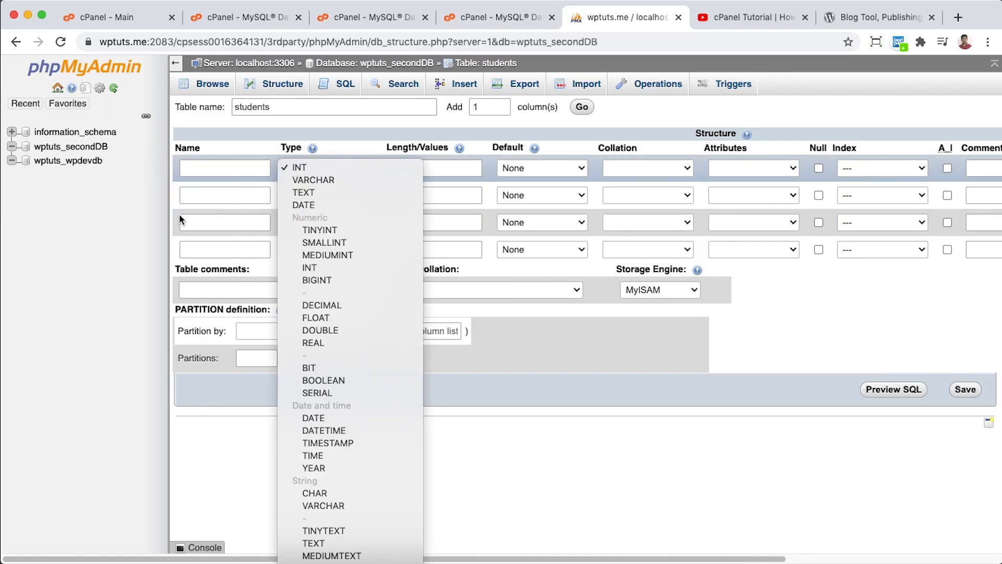
click(220, 194)
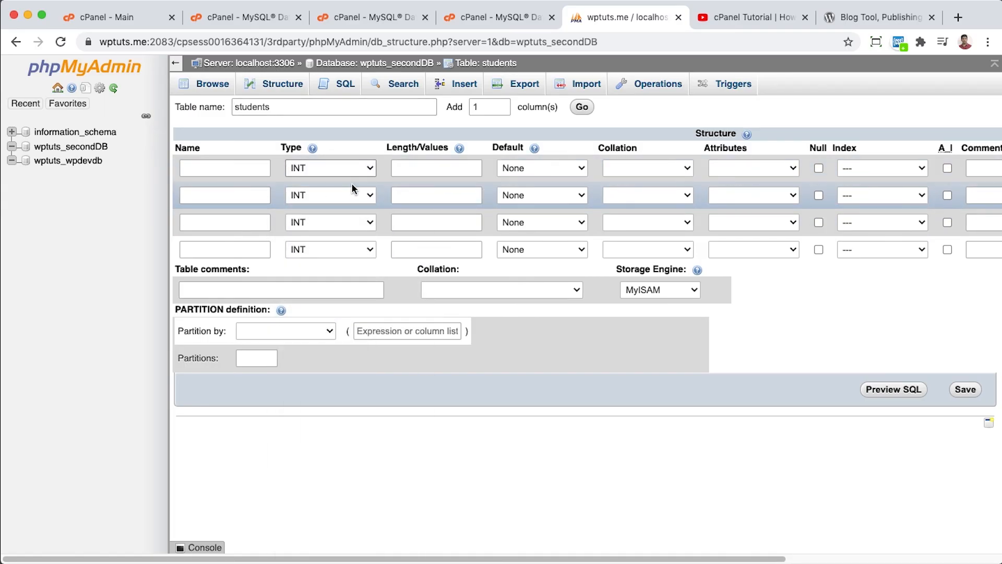
click(350, 203)
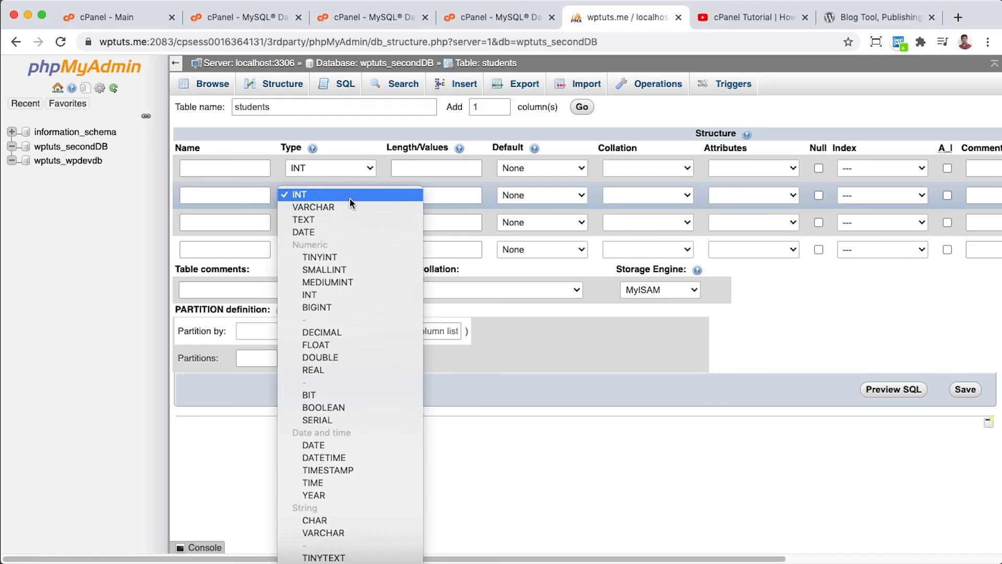
click(245, 196)
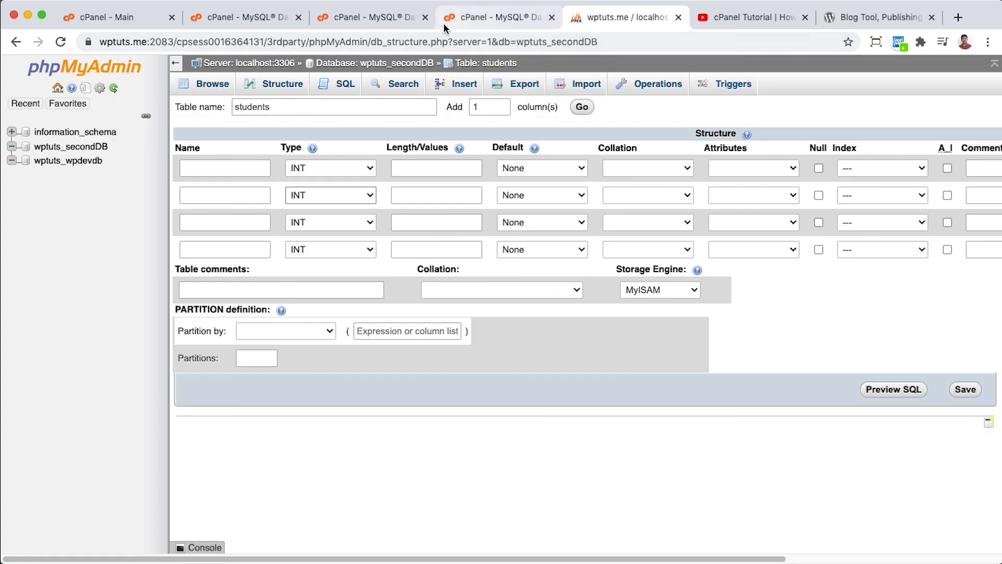
Step: Return to the cPanel main page and look over its databases, domains and SEO and marketing tools sections
click(379, 17)
click(272, 17)
click(140, 20)
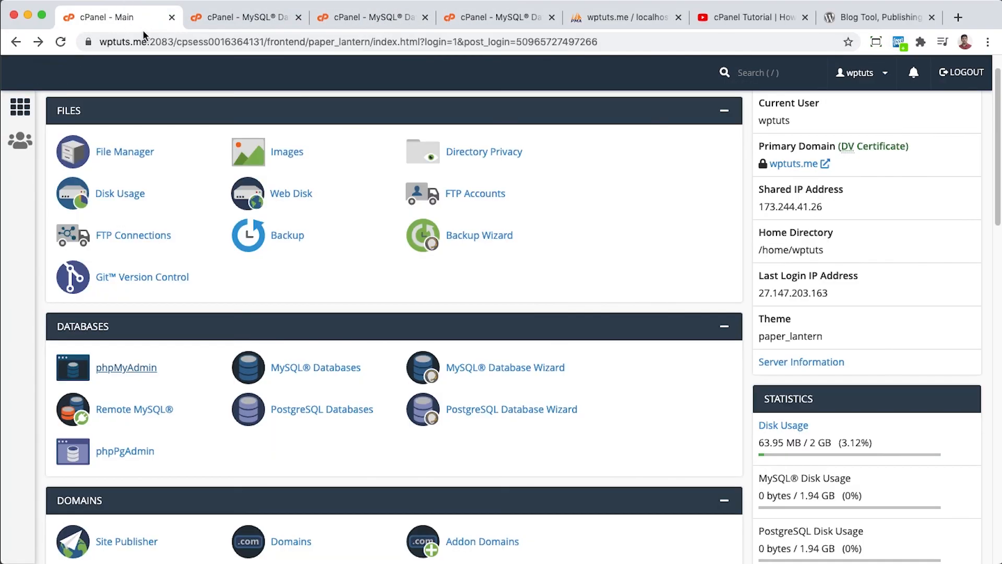
scroll(162, 361, down, 3)
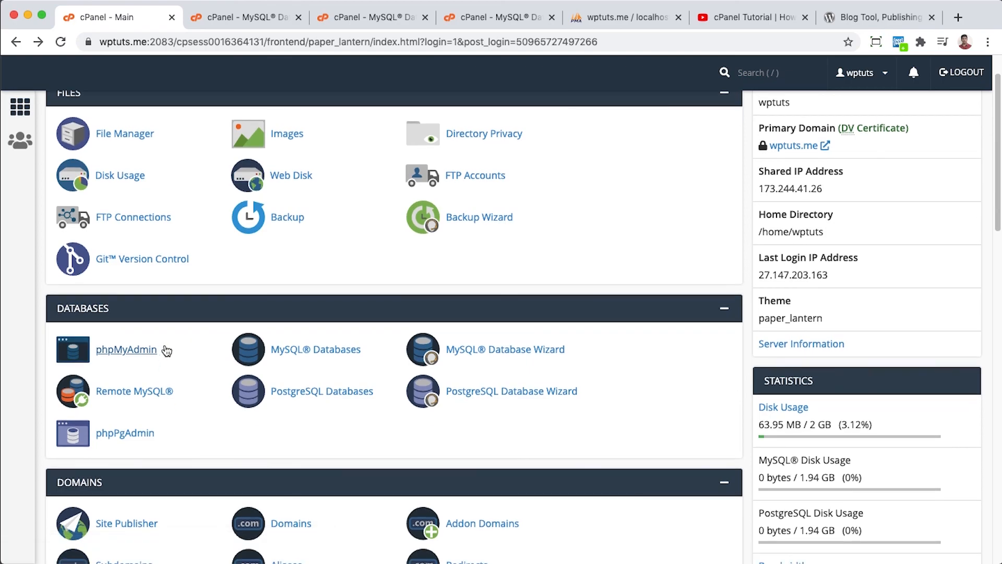
scroll(182, 373, down, 1)
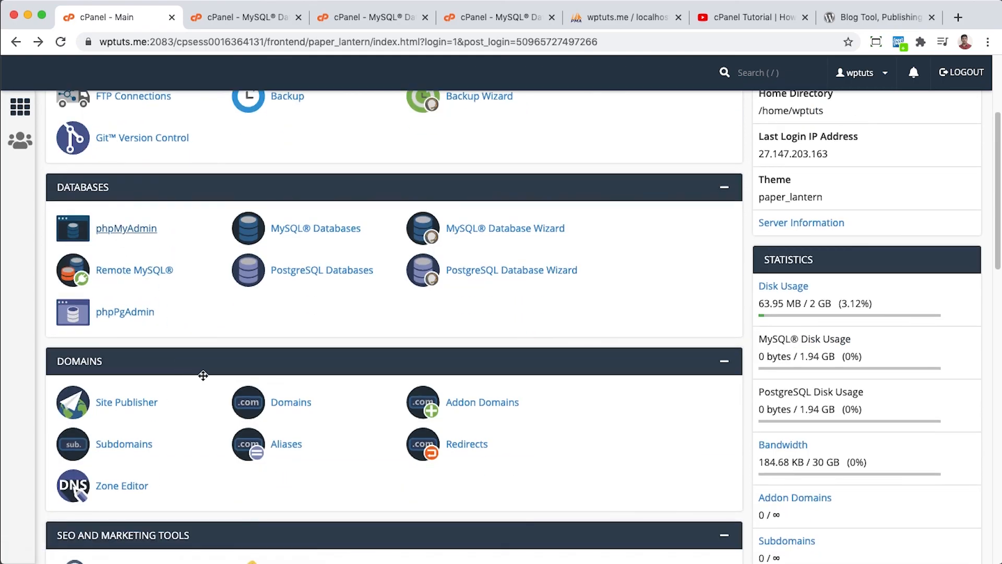
scroll(177, 421, down, 4)
scroll(177, 420, down, 12)
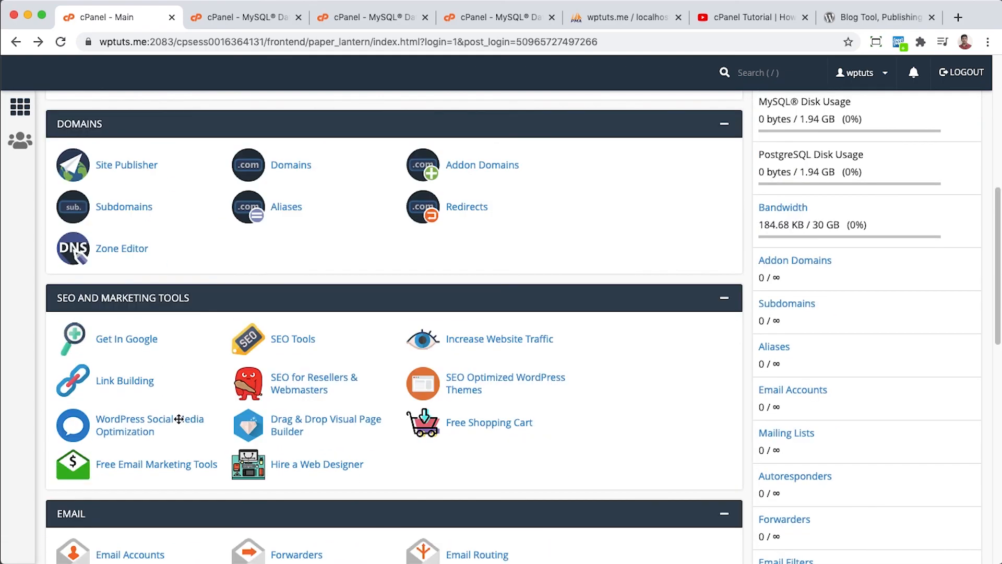
scroll(204, 414, up, 15)
scroll(204, 414, up, 4)
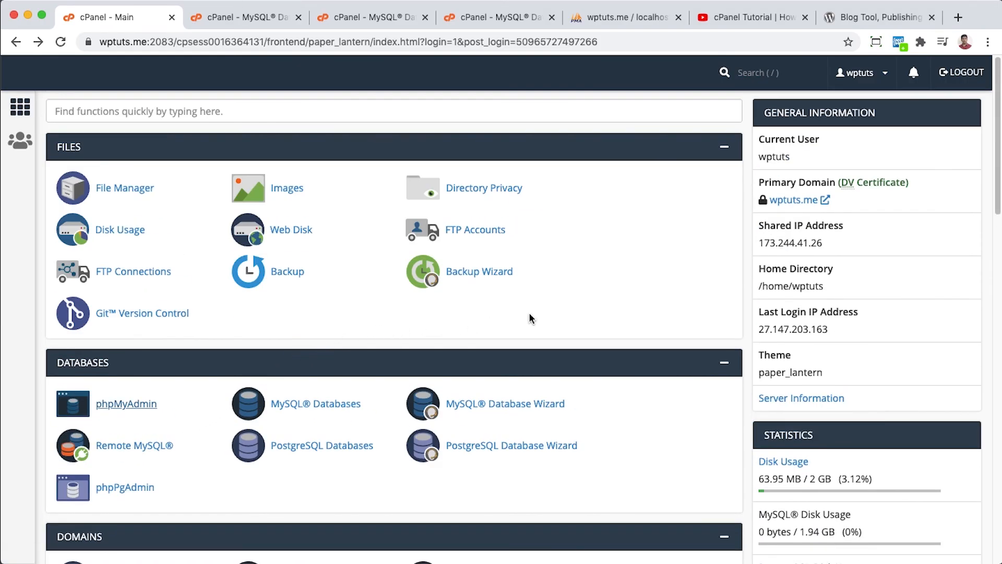
Step: Switch to the YouTube video about the cPanel File Manager and view its channel and description details
click(740, 16)
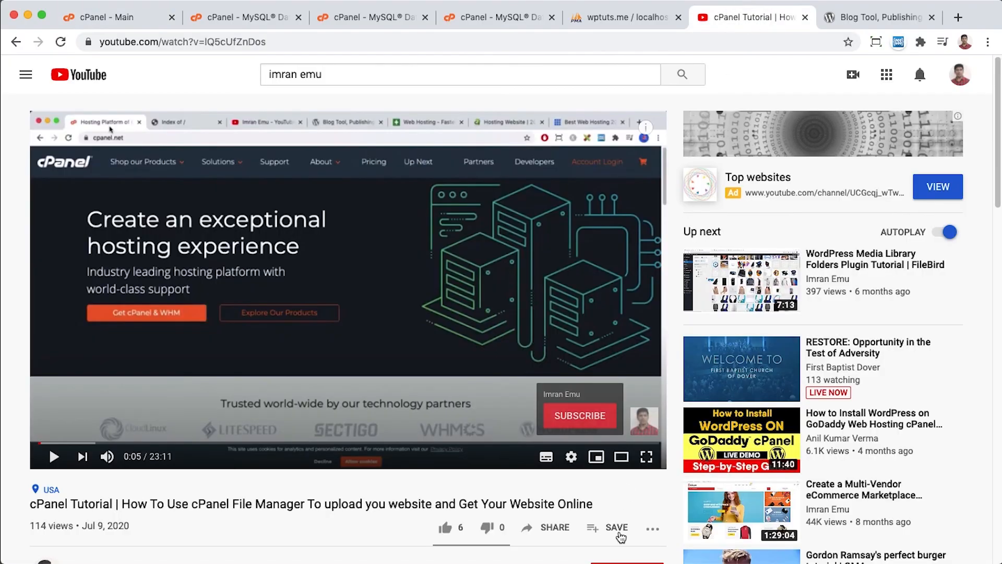
scroll(575, 508, down, 3)
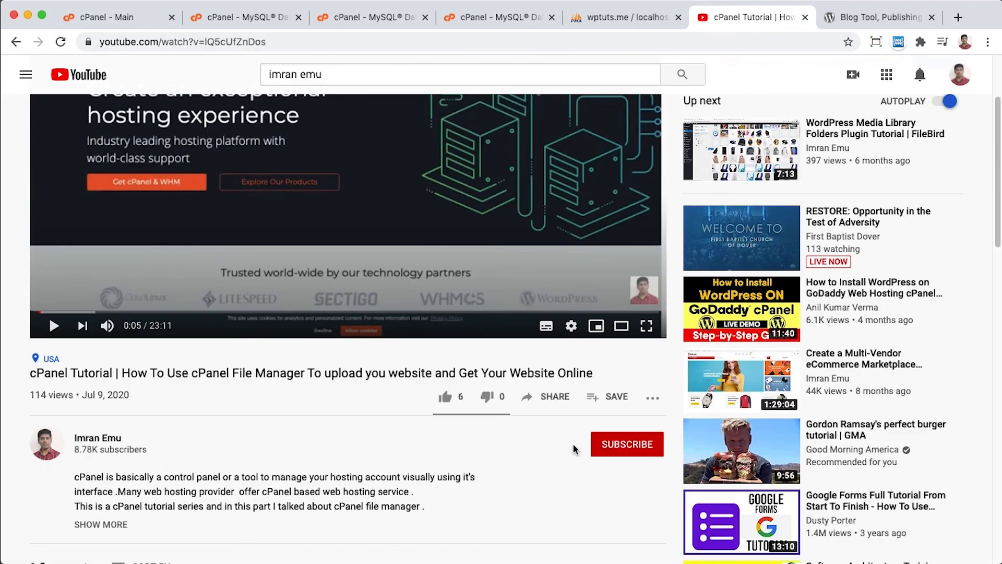